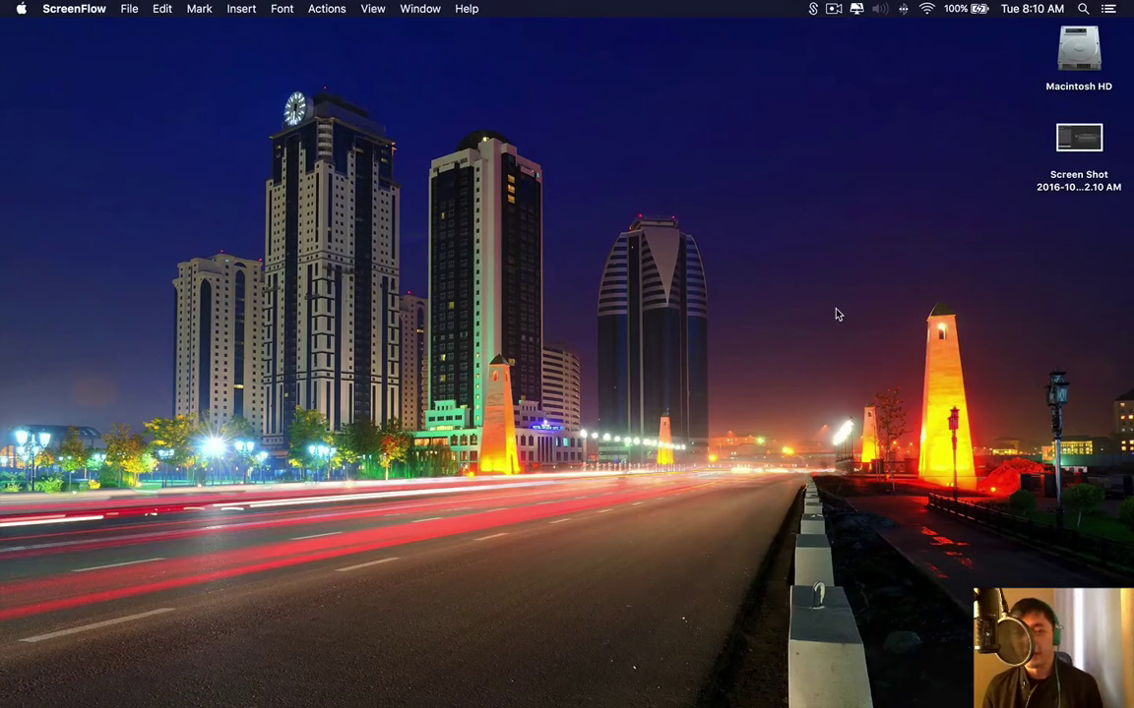
Switch to Logic Pro X, solo the FM Pluck Bass track and listen to its two-bar loop
key("ctrl+Right")
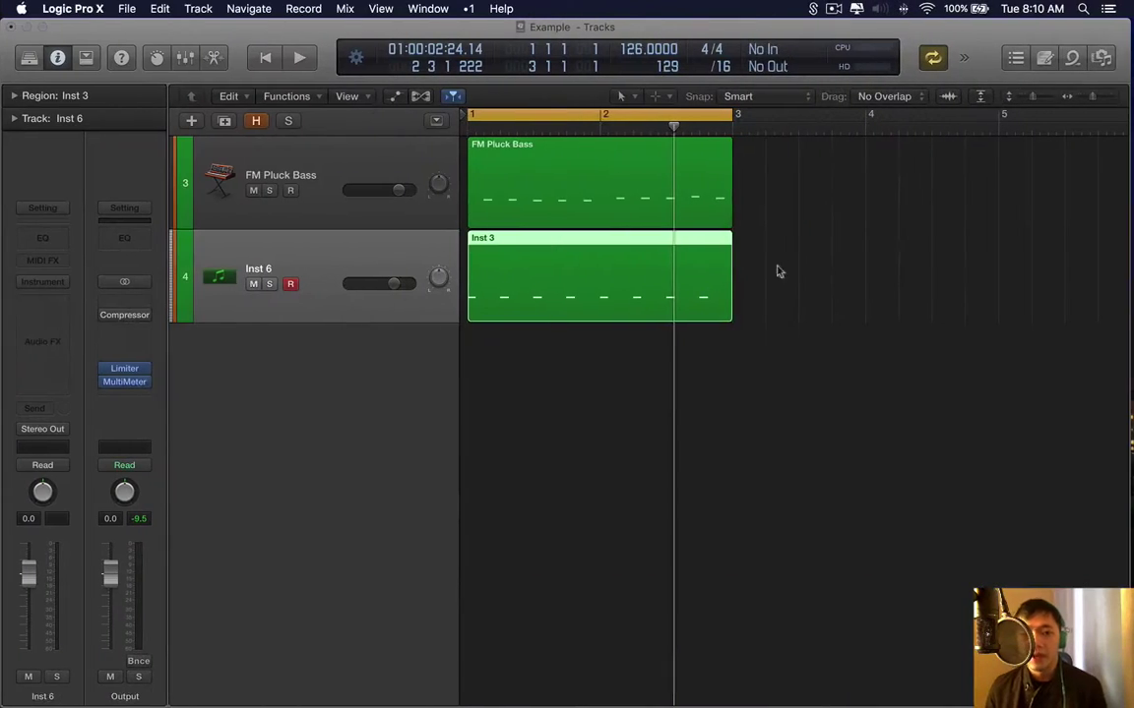
left_click(340, 178)
key("s")
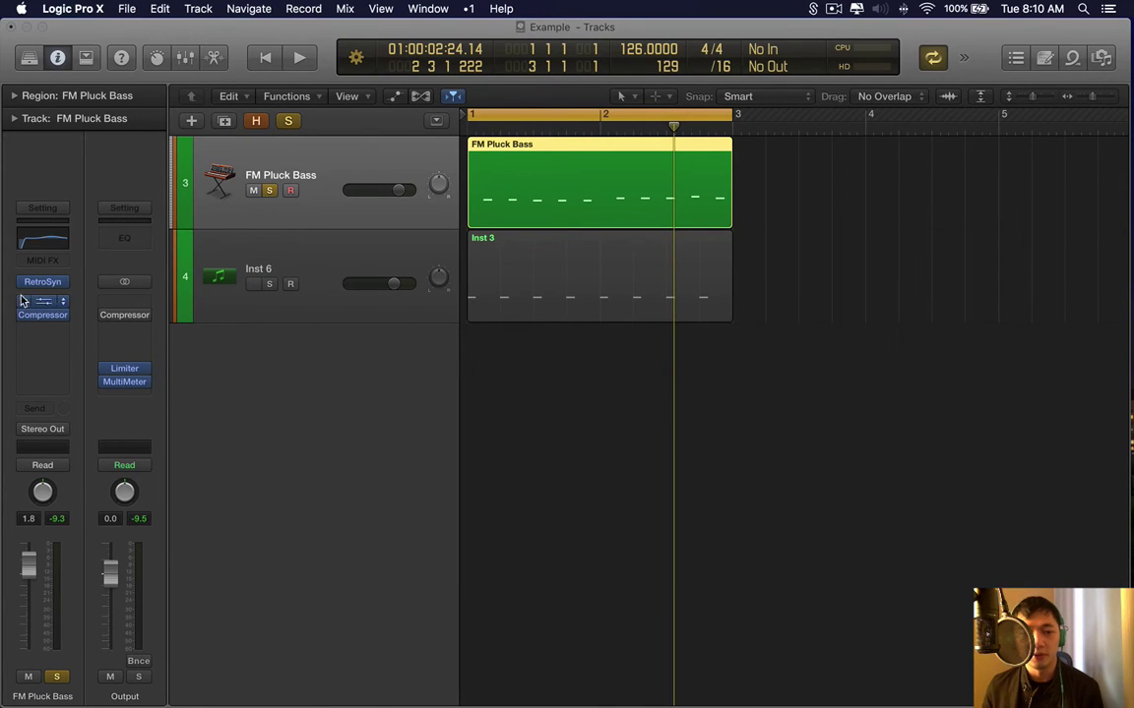
key("space")
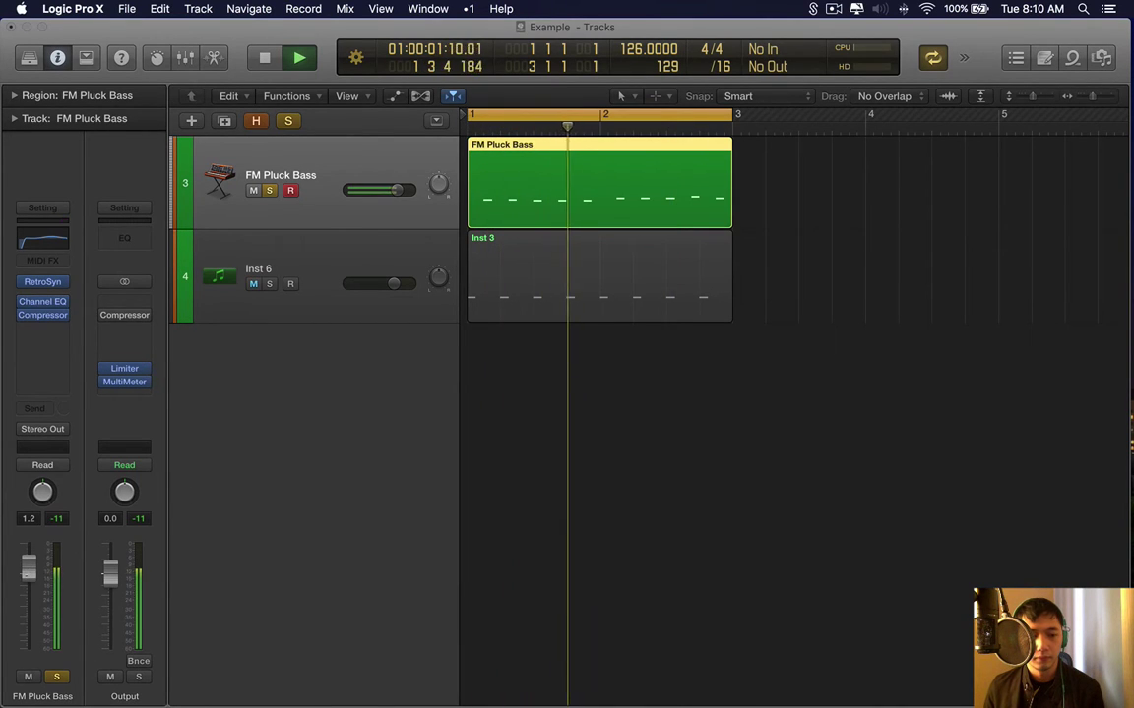
left_click(639, 339)
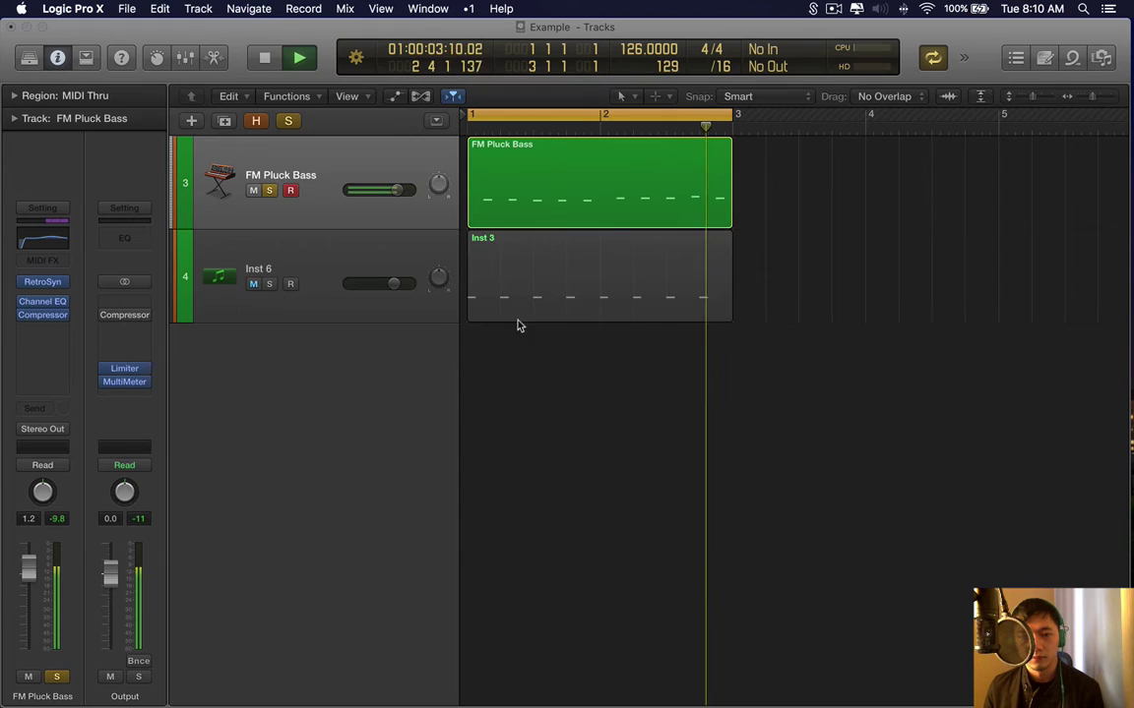
key("space")
Select the Inst 6 track and inspect the notes of its Inst 3 region in the Piano Roll
left_click(341, 240)
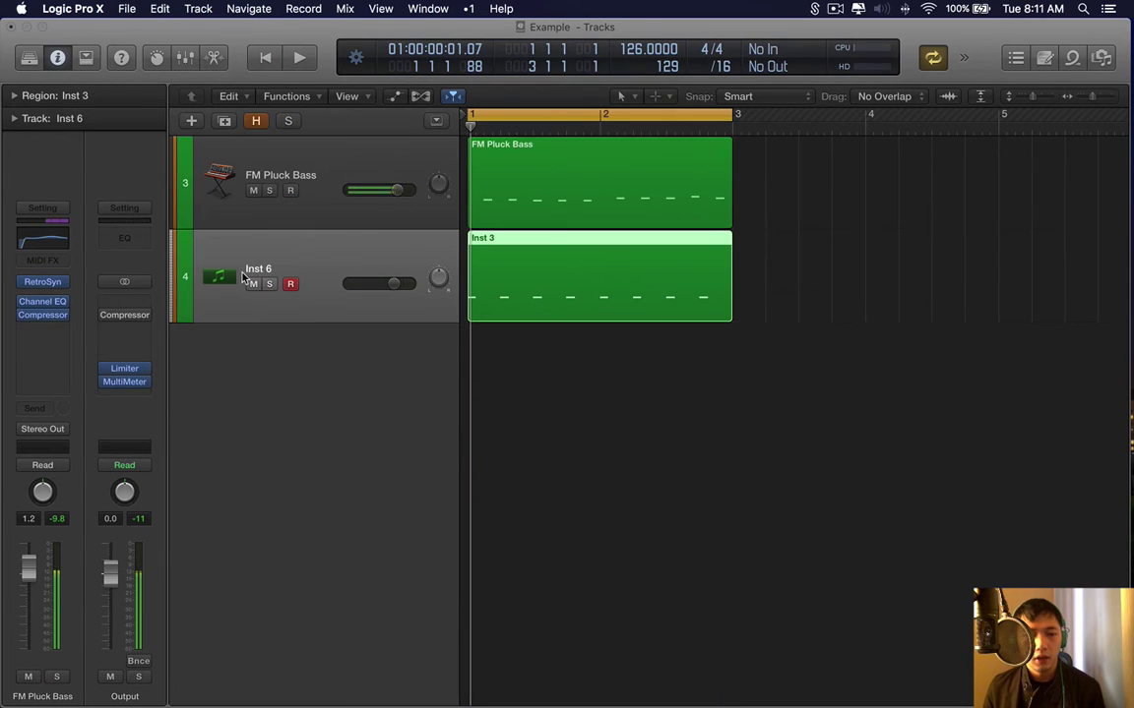
double_click(636, 291)
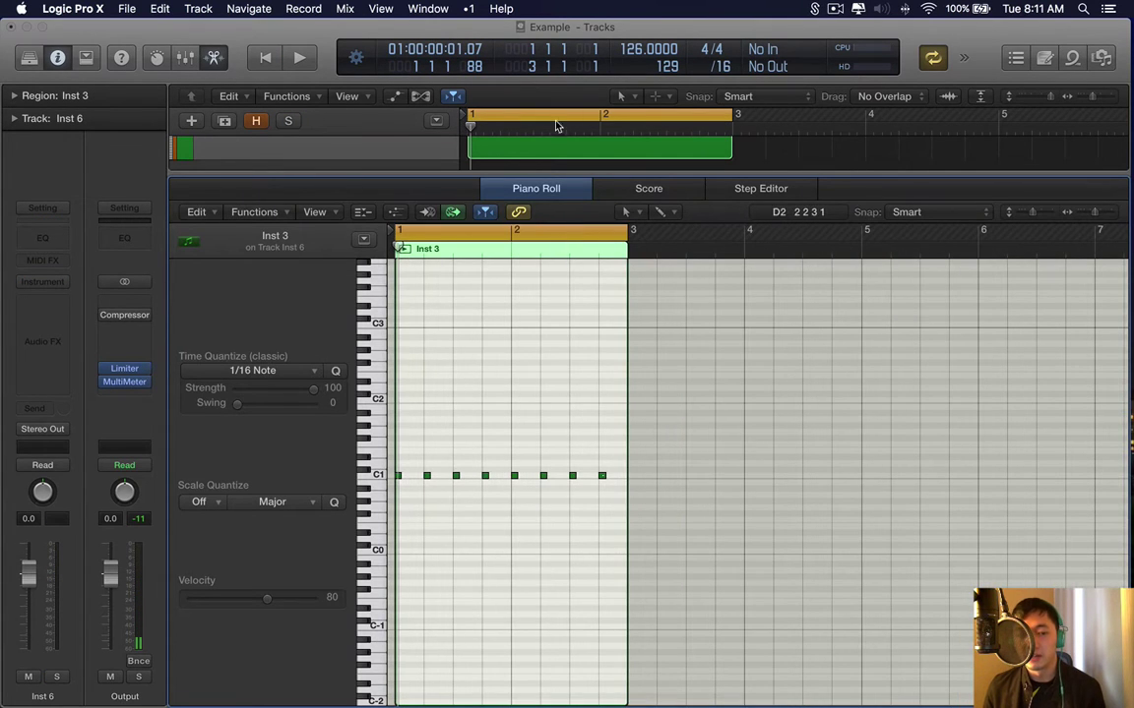
key("e")
Load the Ibiza kit from the Drum Machine Designer library onto the Inst 6 track and play it together with the bass
key("y")
left_click(86, 210)
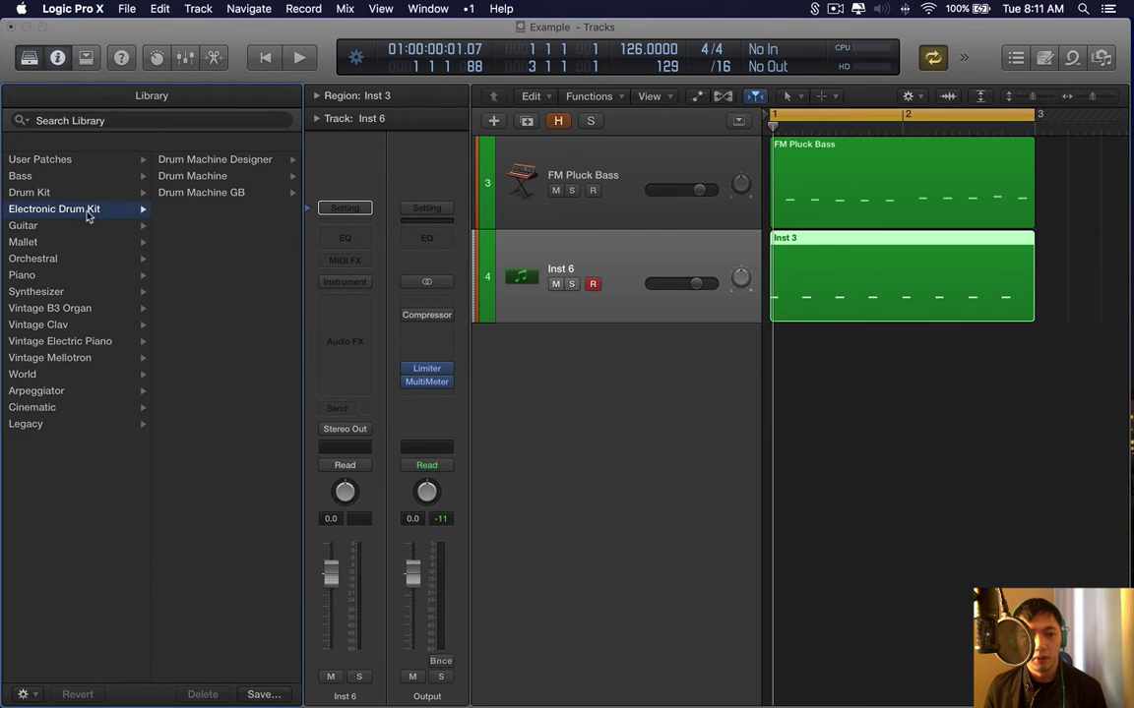
left_click(224, 160)
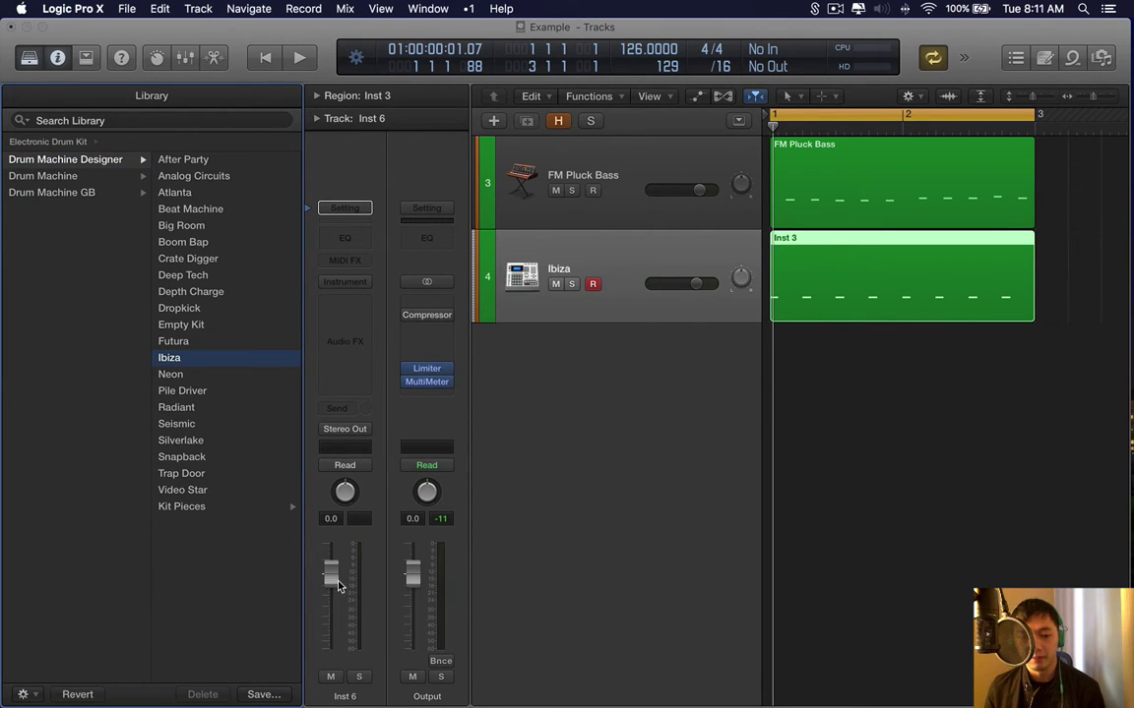
key("space")
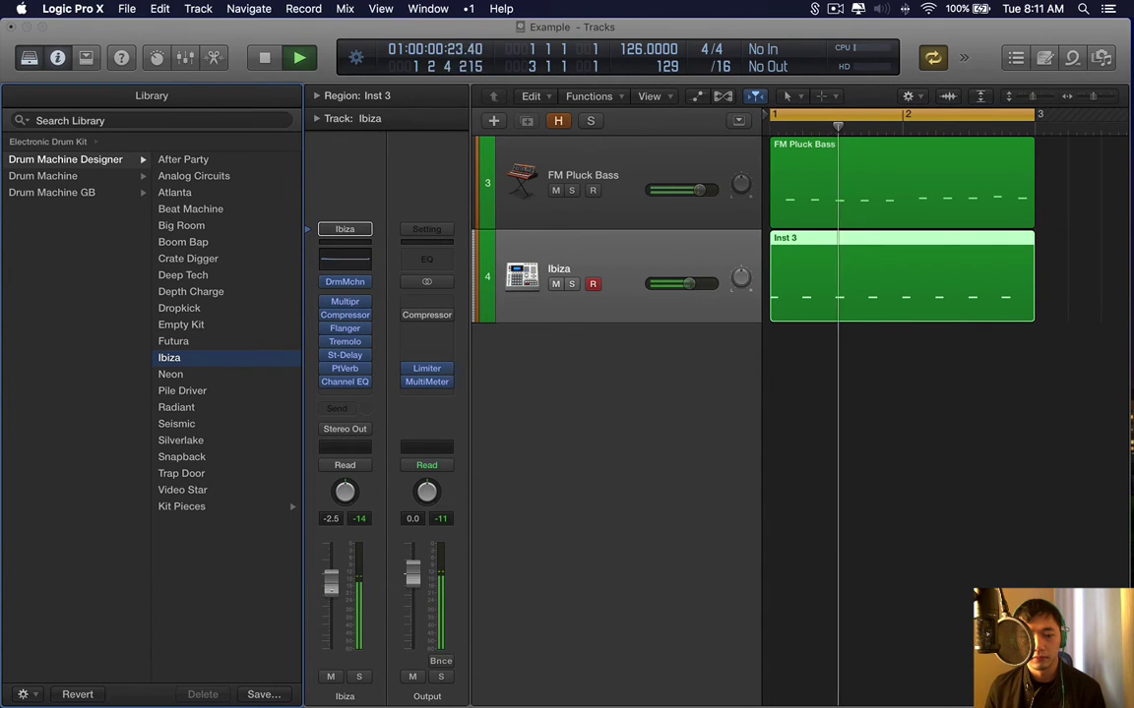
key("y")
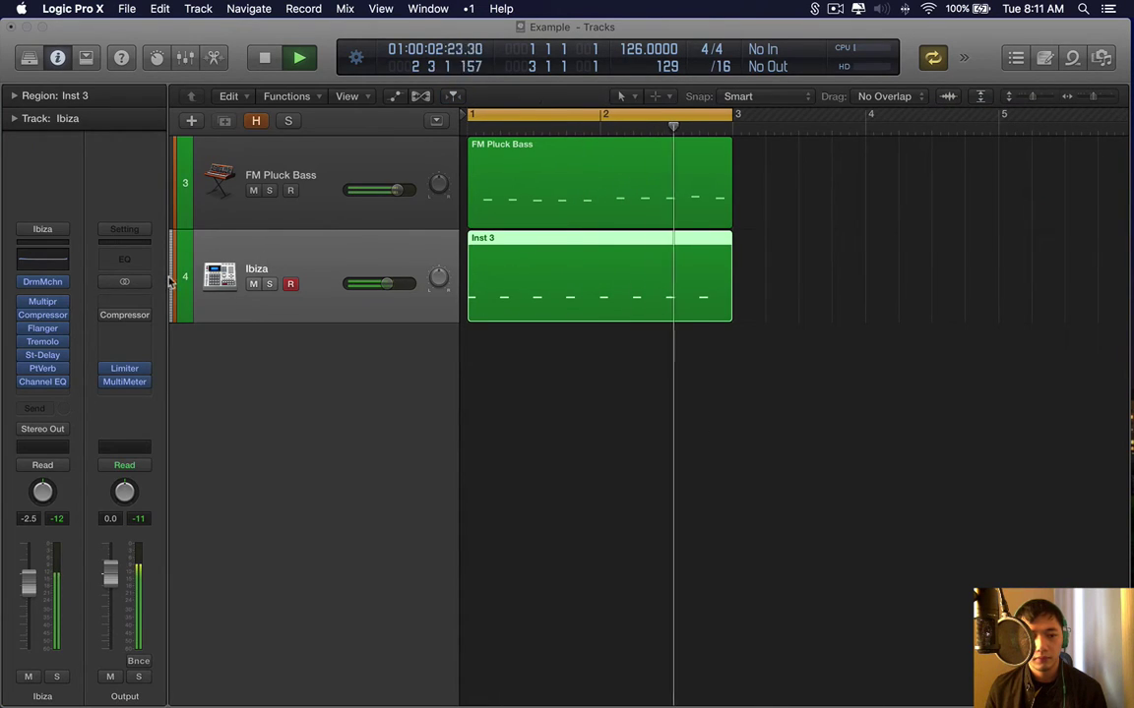
key("Return")
key("space")
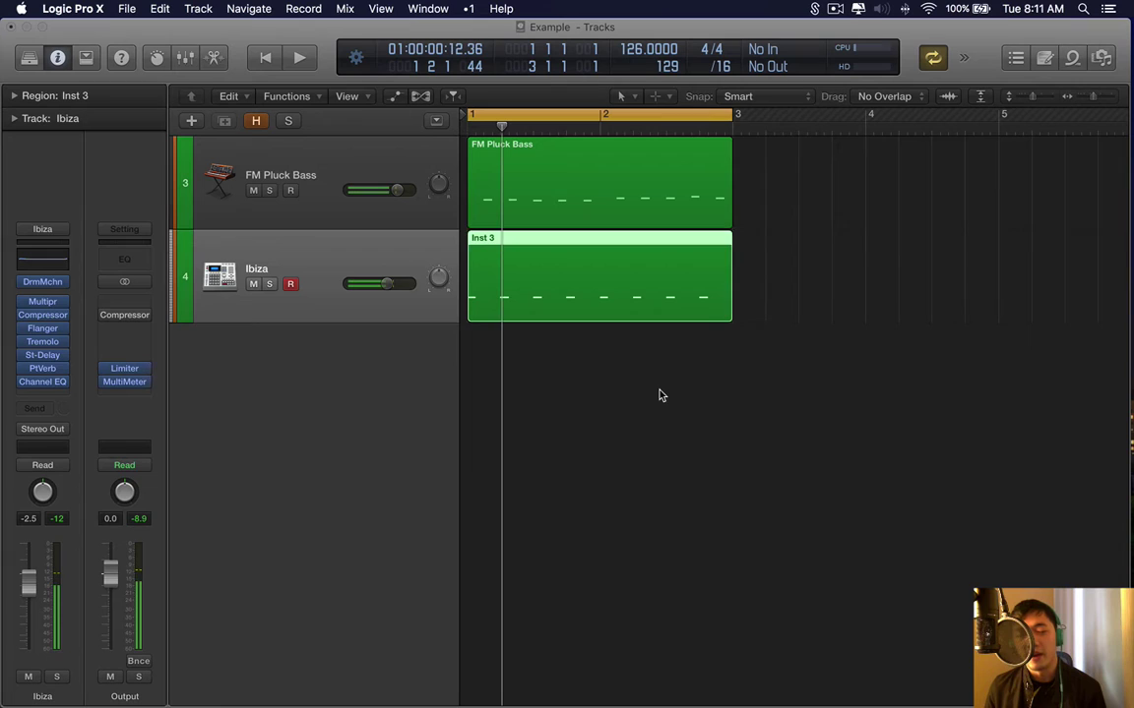
Create a new software instrument track below the Ibiza track and load the EXS24 sampler on it
left_click(661, 395)
double_click(369, 425)
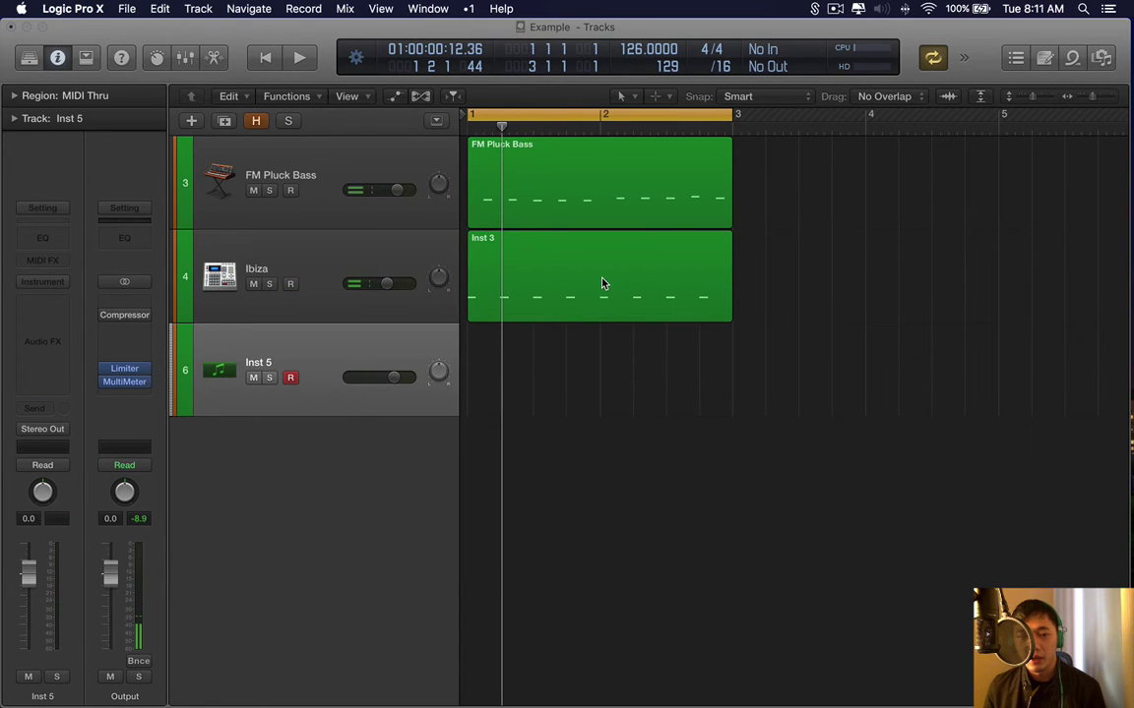
scroll(604, 284, "right", 1)
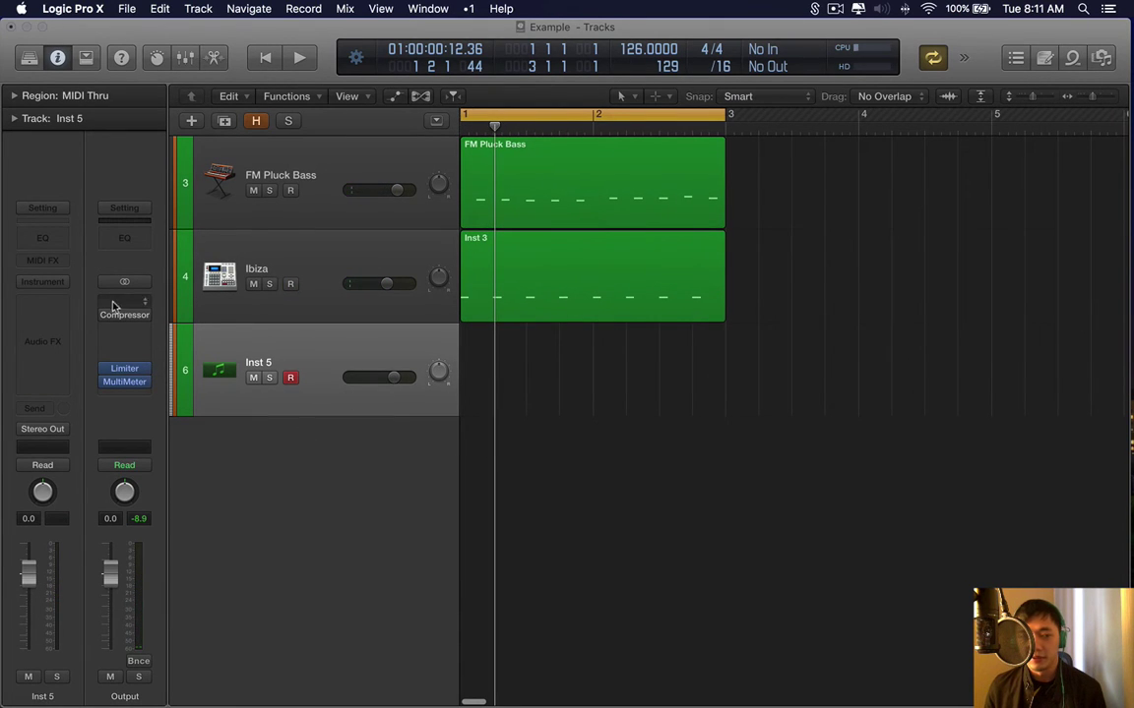
left_click(38, 283)
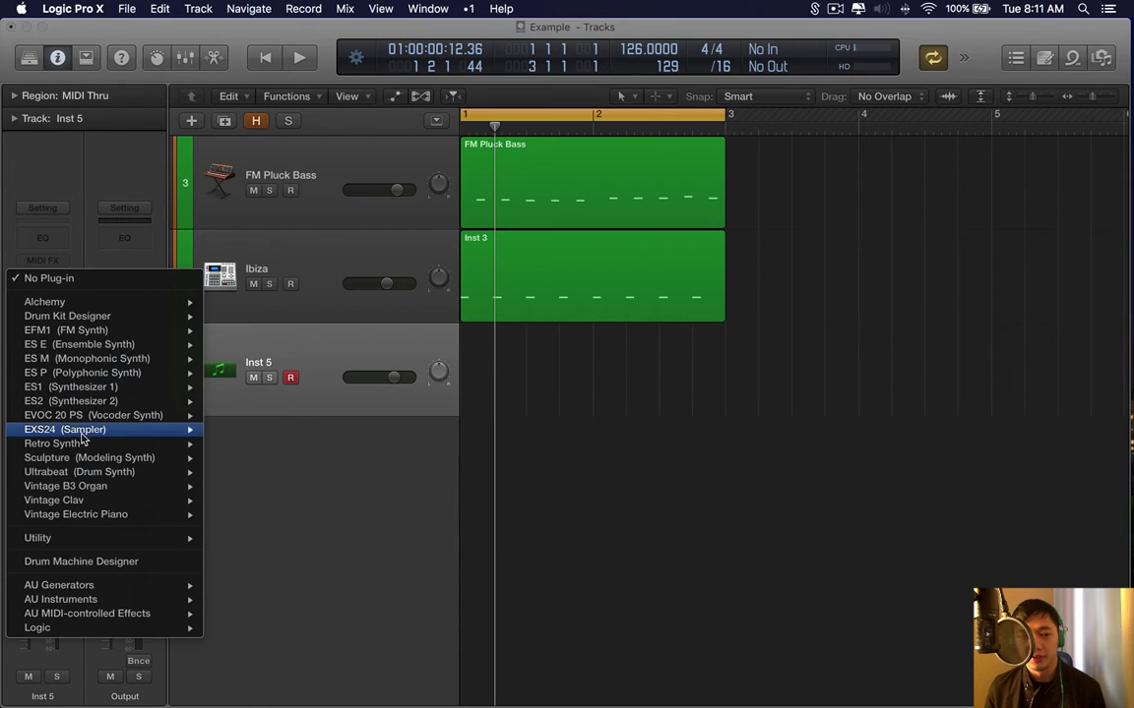
left_click(82, 431)
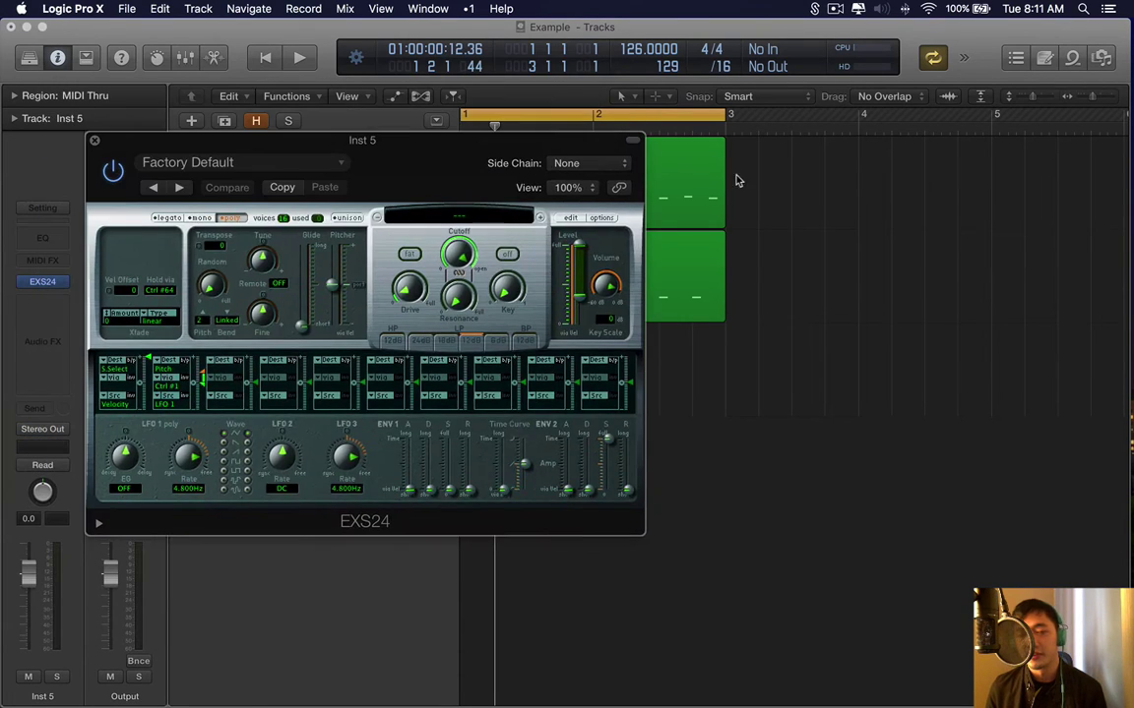
key("super+w")
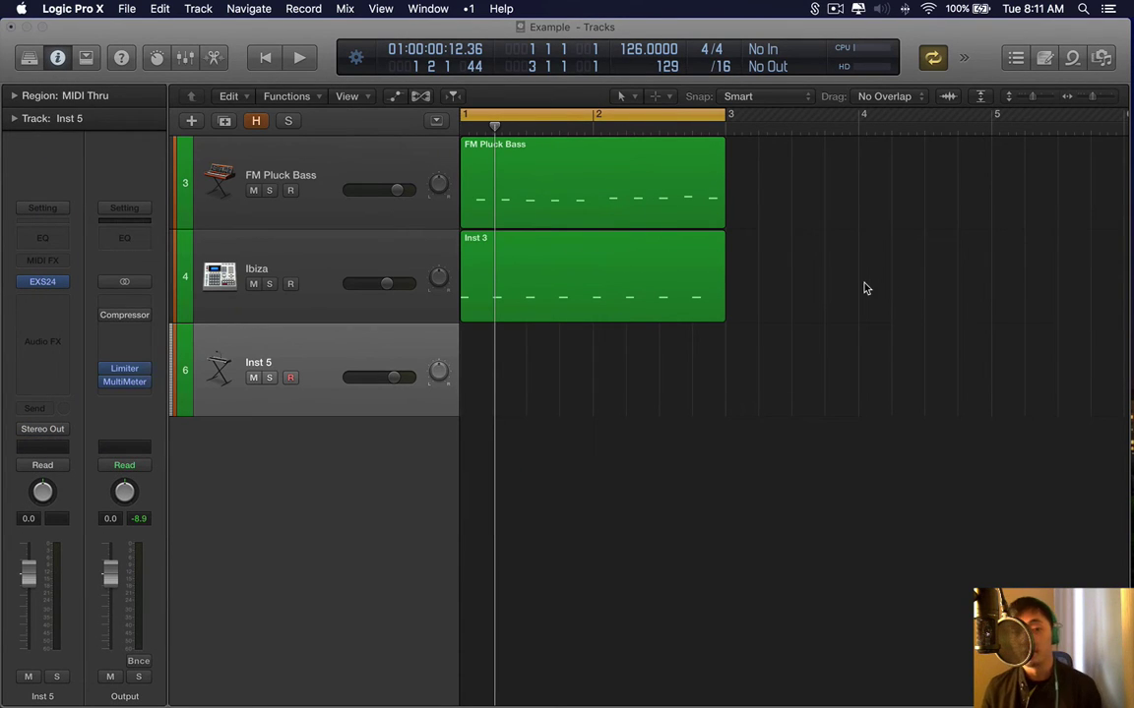
Copy the Inst 3 region from the Ibiza track to the Inst 5 track at the same bar position
scroll(733, 342, "left", 1)
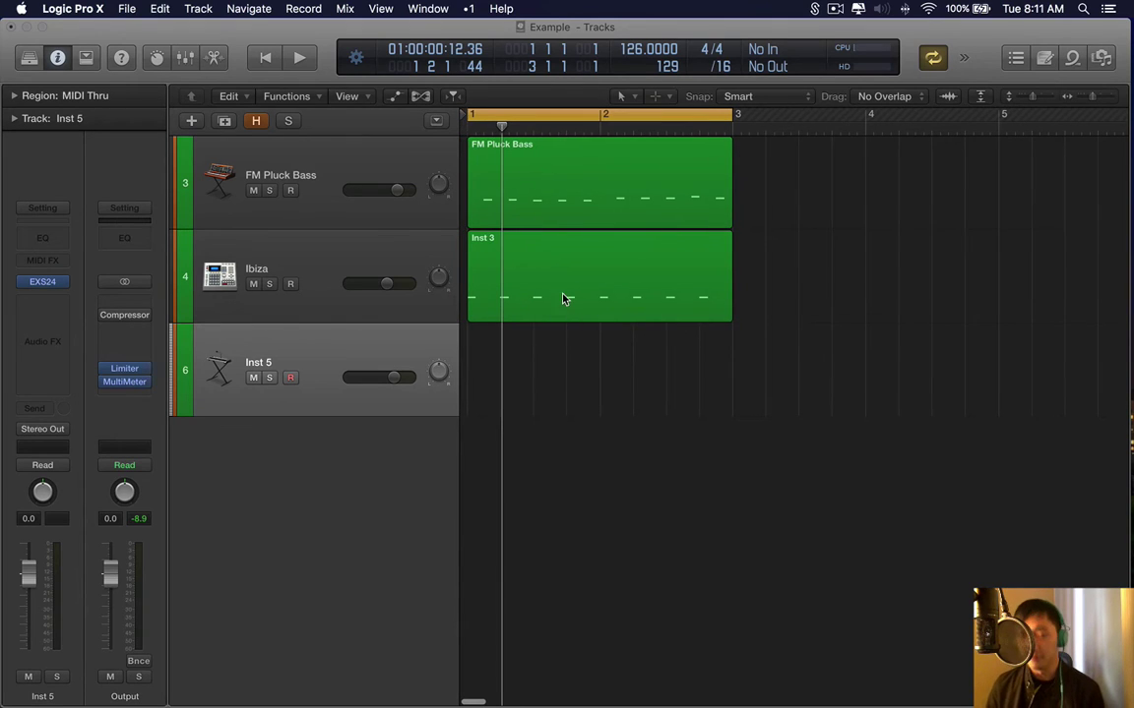
left_click_drag(575, 296, 575, 390)
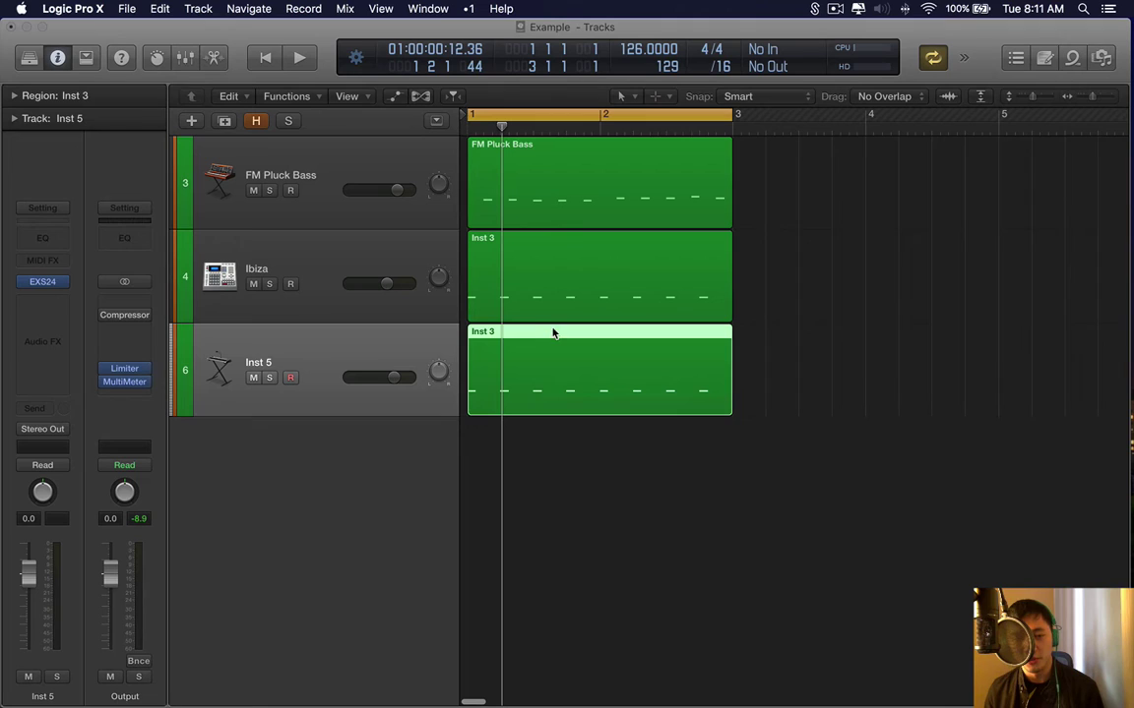
left_click(788, 313)
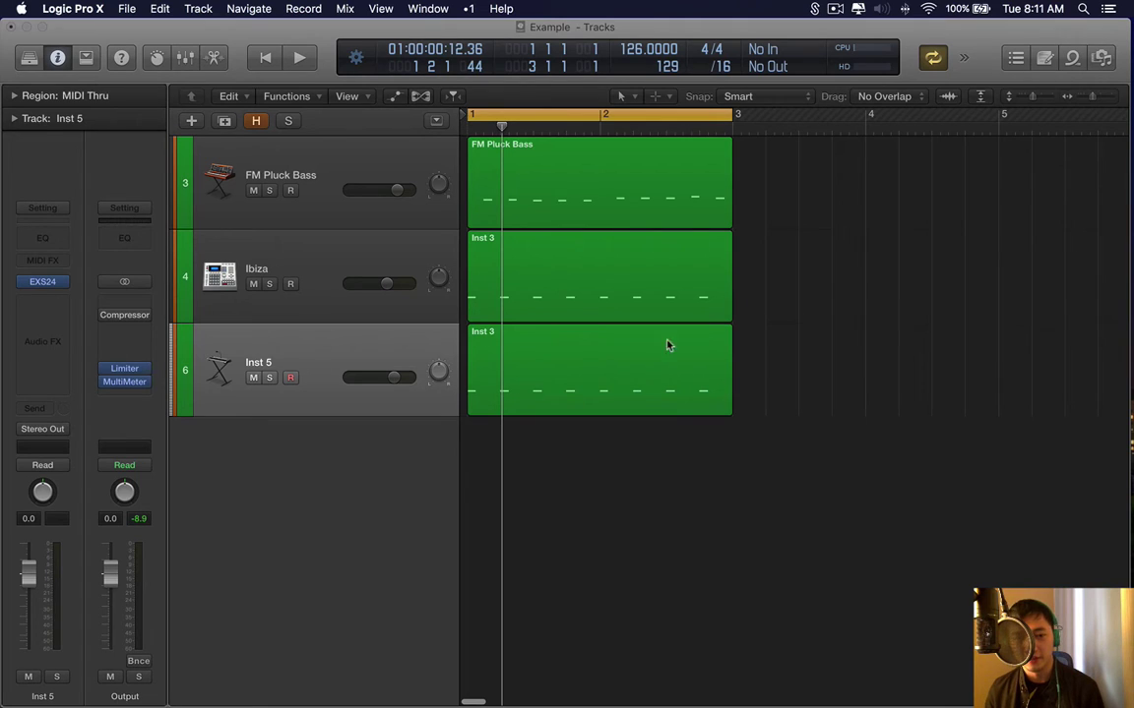
Load the factory layer kick Transient Kick C1 27 into the EXS24 and lower the track's volume to its minimum
left_click(44, 285)
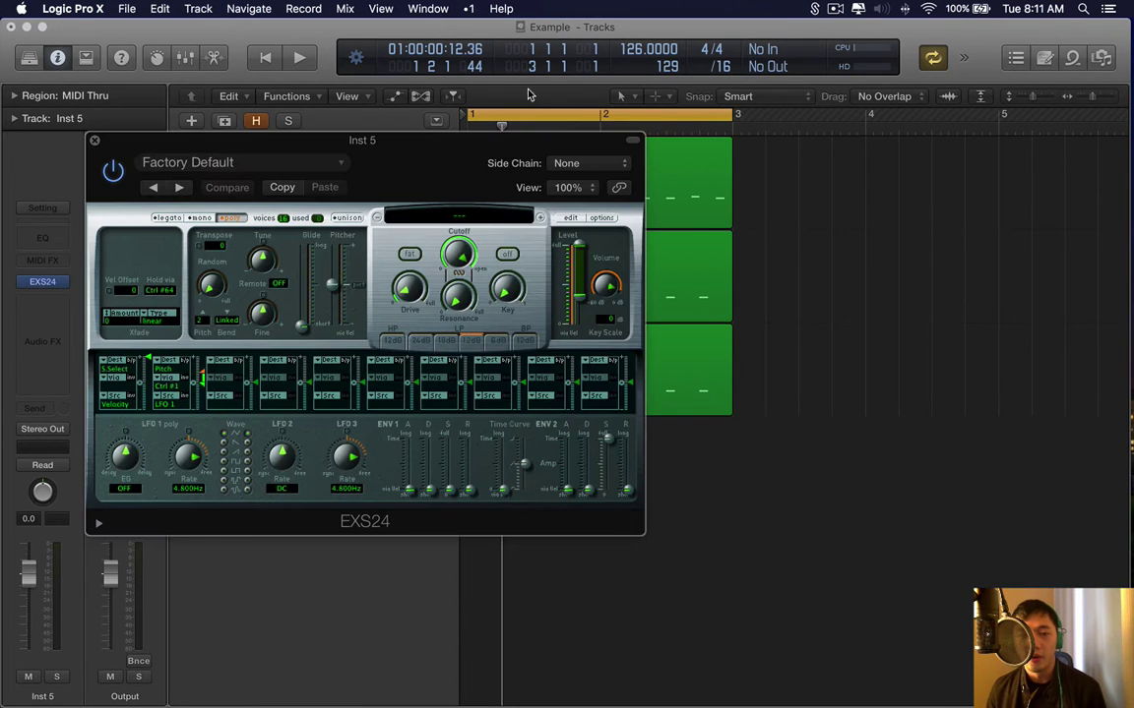
left_click(479, 218)
mouse_move(462, 354)
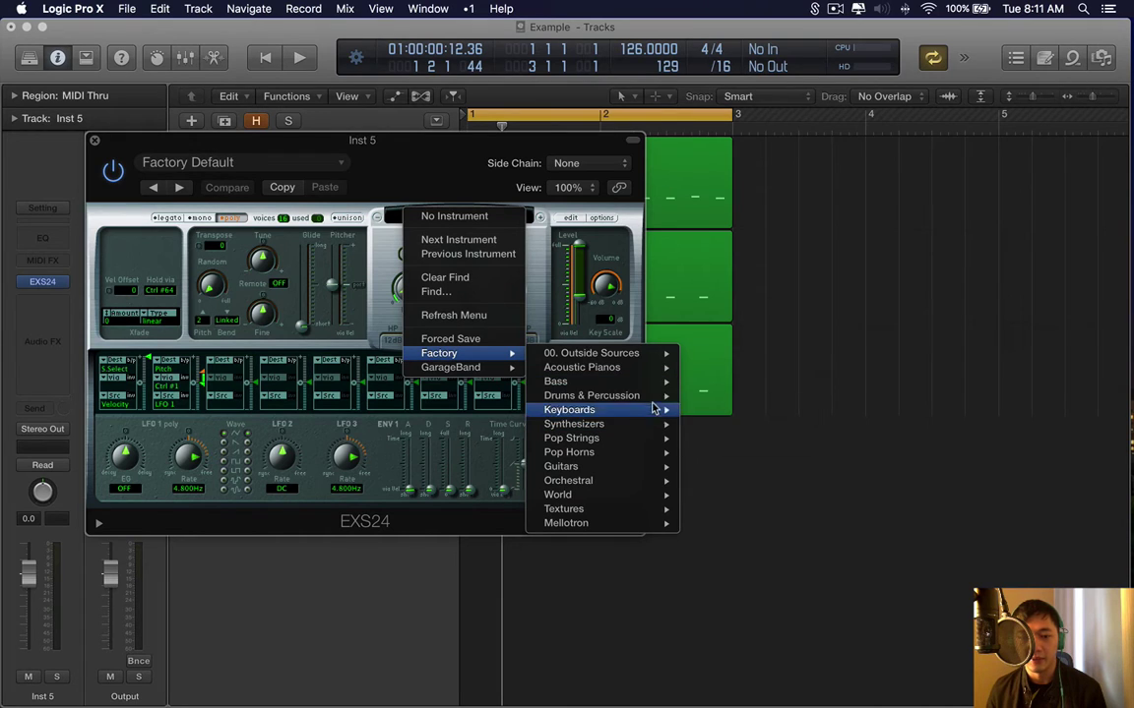
mouse_move(610, 395)
mouse_move(733, 424)
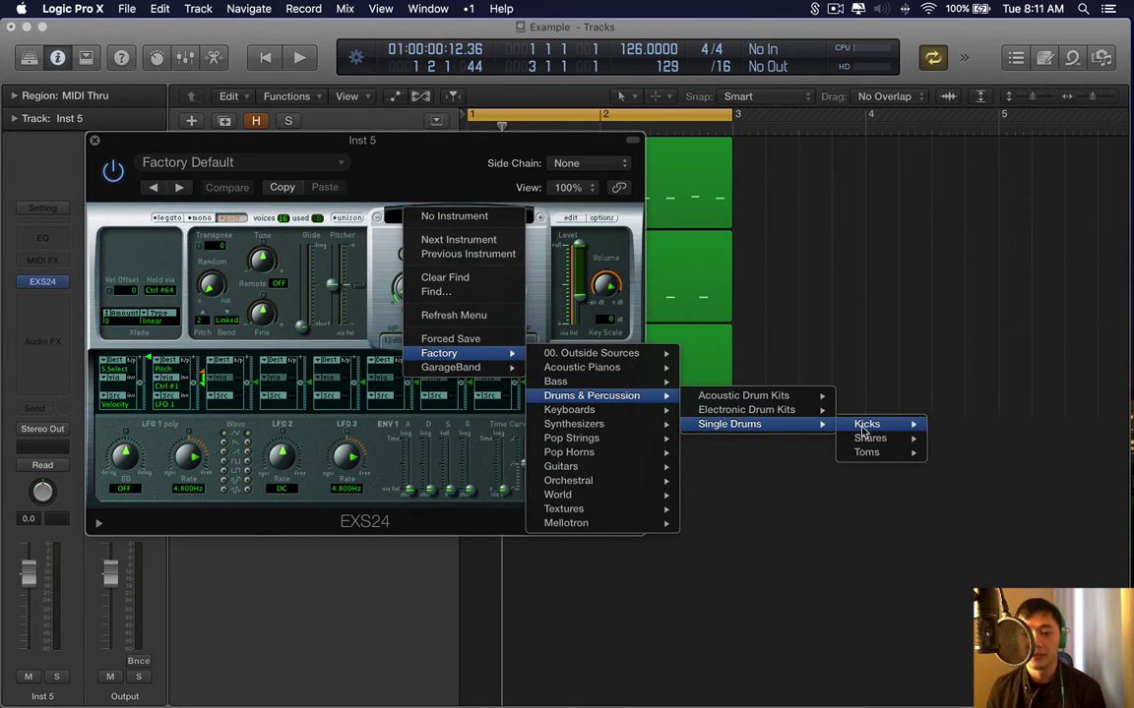
mouse_move(866, 425)
mouse_move(974, 451)
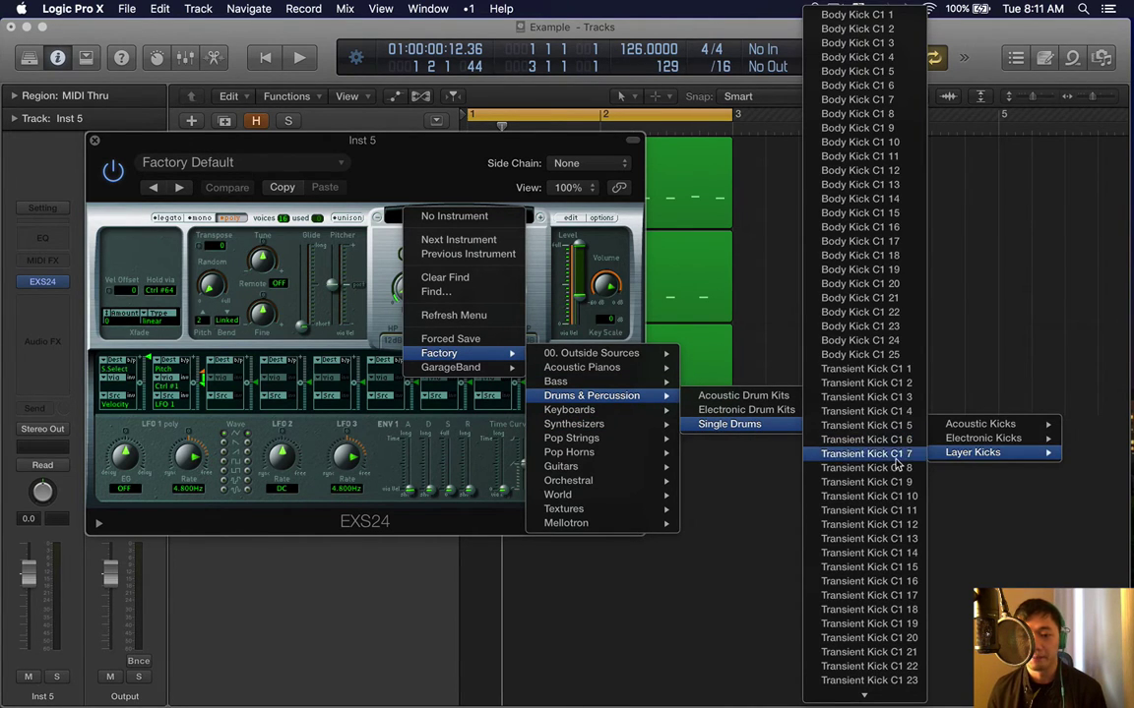
scroll(897, 463, "down", 3)
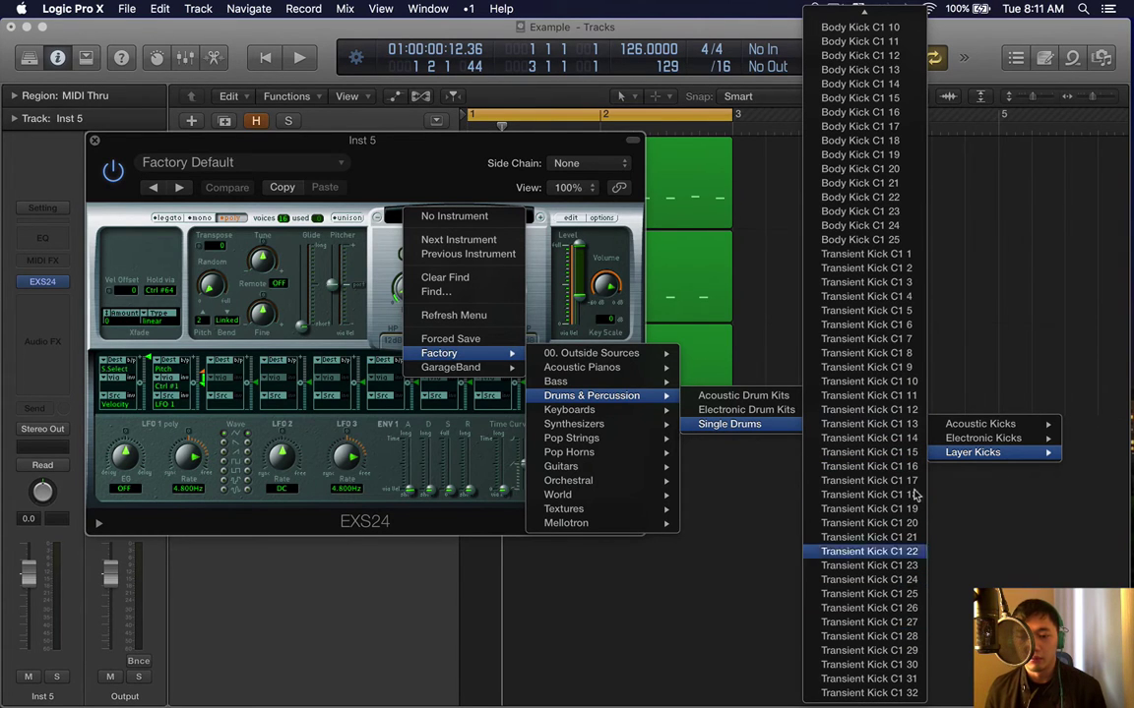
left_click(903, 627)
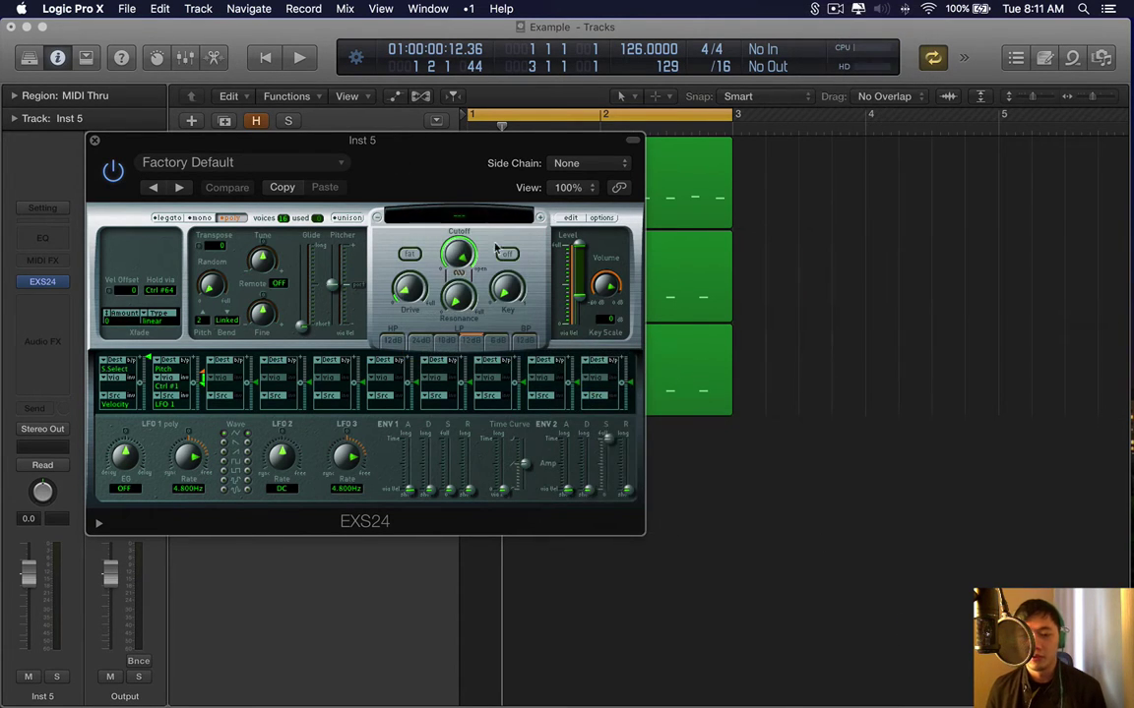
left_click_drag(446, 189, 623, 163)
key("super+w")
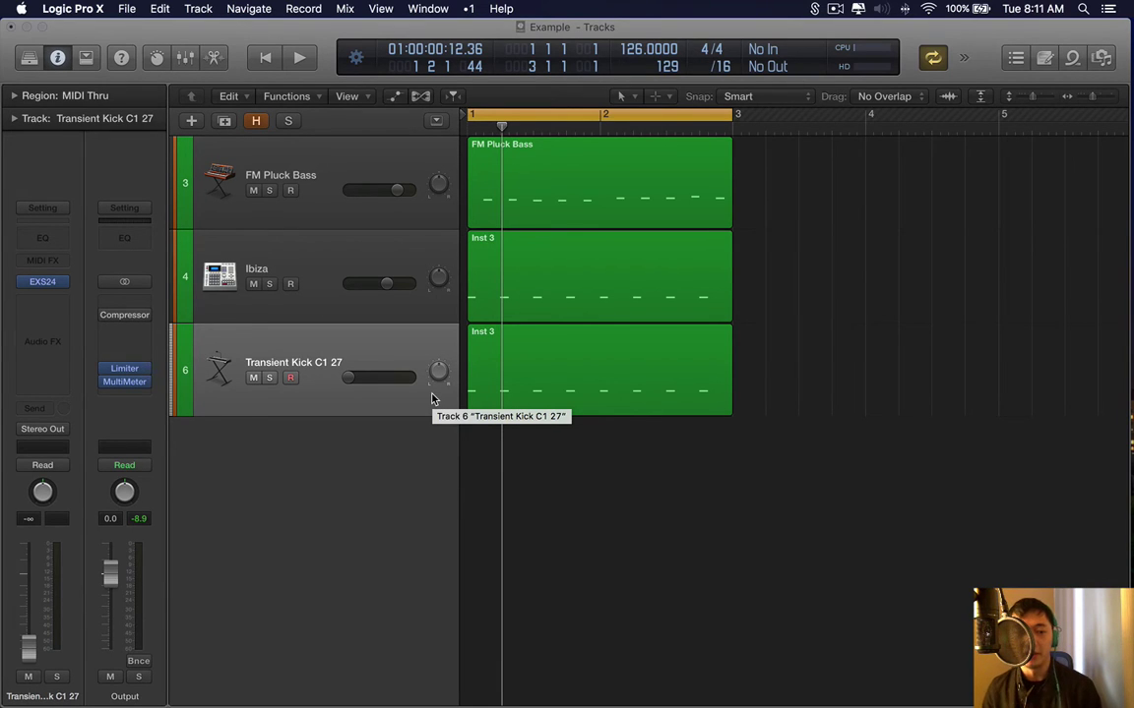
Play the Ibiza track soloed and examine its kick's frequency content with the Channel EQ analyzer
left_click(268, 237)
key("s")
key("space")
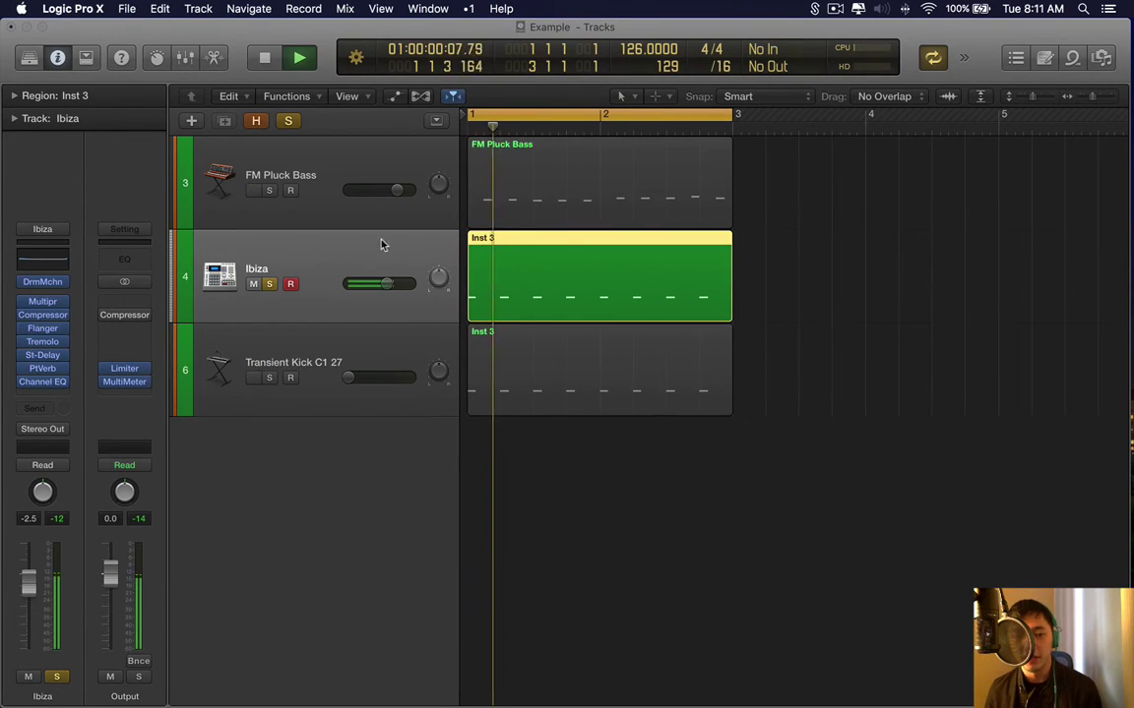
left_click(42, 382)
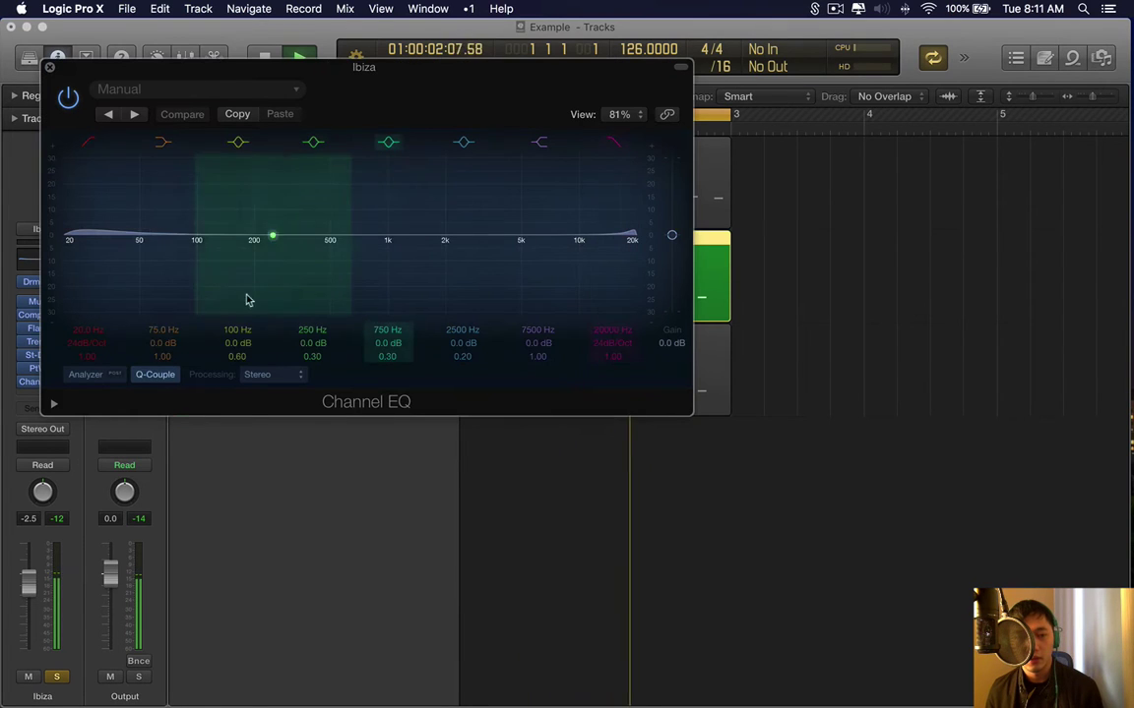
left_click(96, 379)
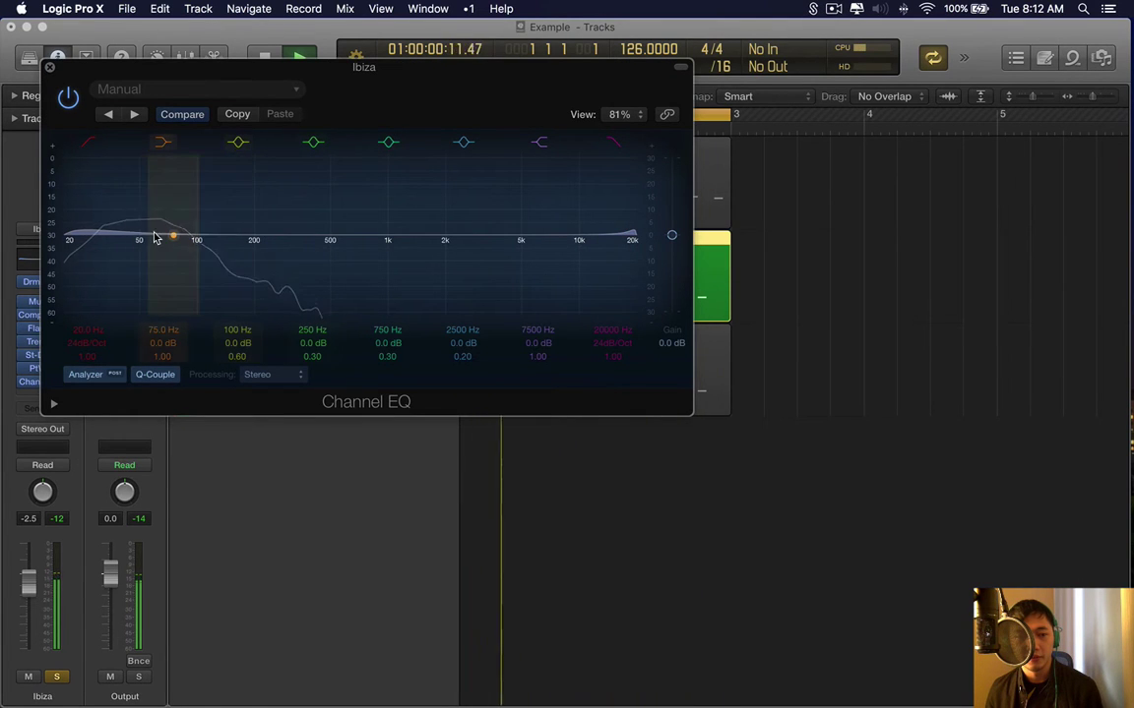
left_click_drag(386, 86, 438, 86)
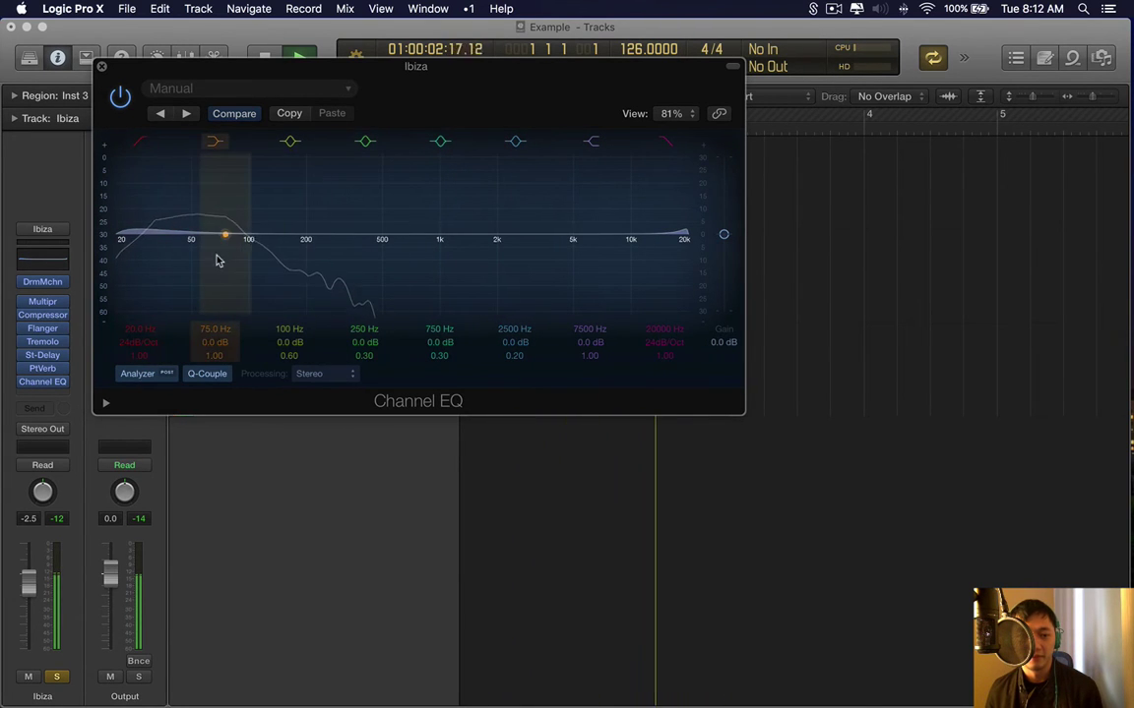
key("super+w")
left_click(58, 677)
key("space")
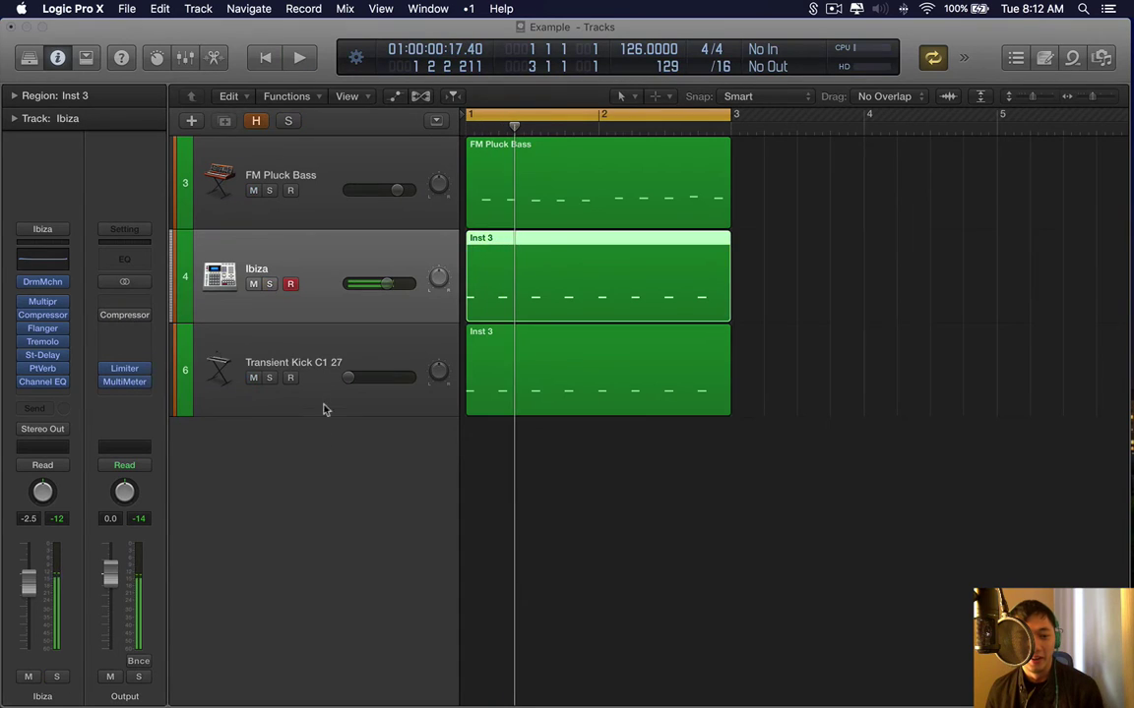
Solo the Transient Kick C1 27 track and raise its volume to about -15.8 dB while auditioning it
left_click(324, 407)
key("ctrl+s")
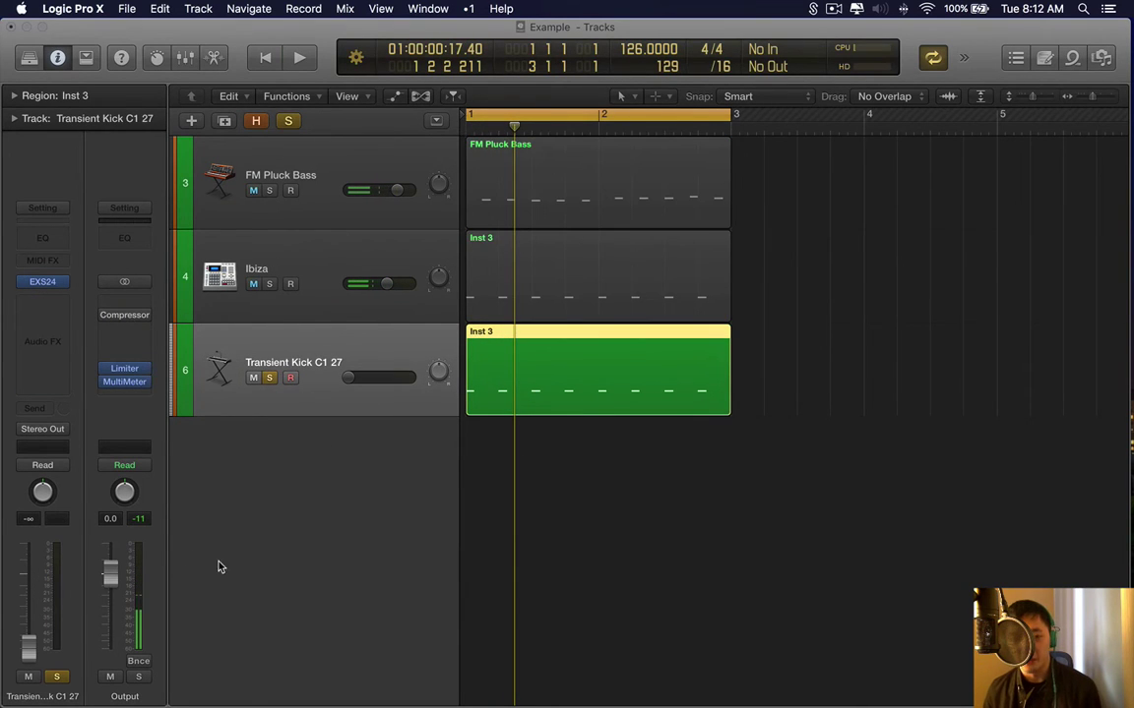
left_click_drag(28, 643, 31, 617)
key("space")
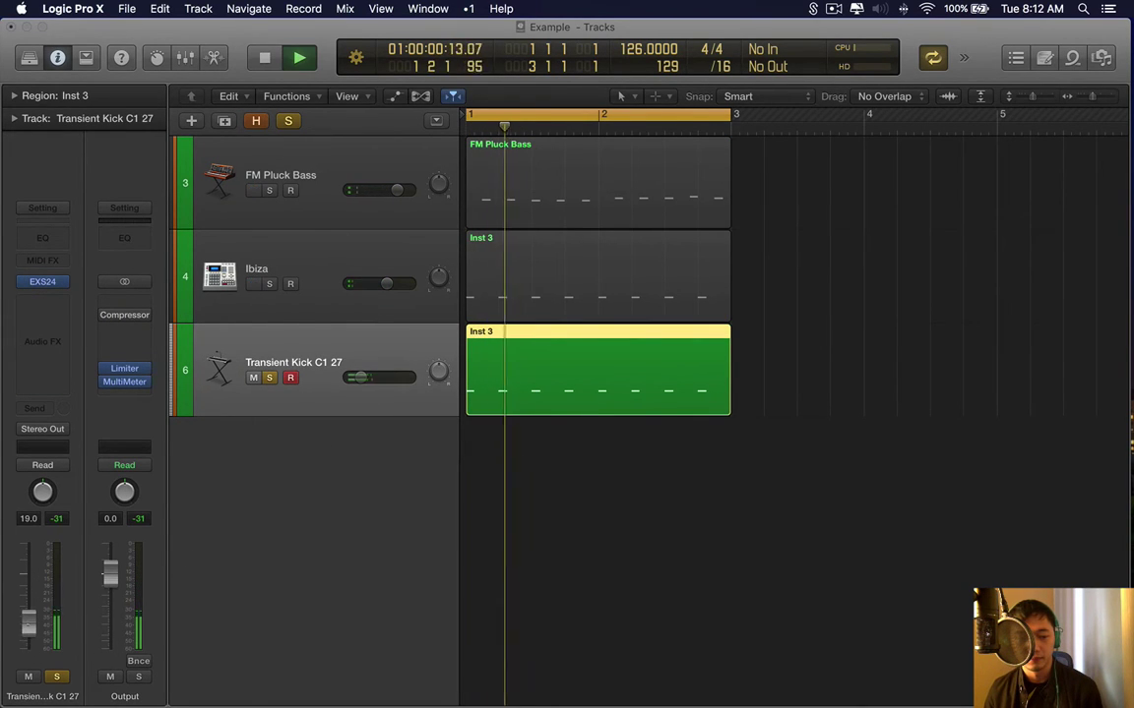
key("space")
key("ctrl+s")
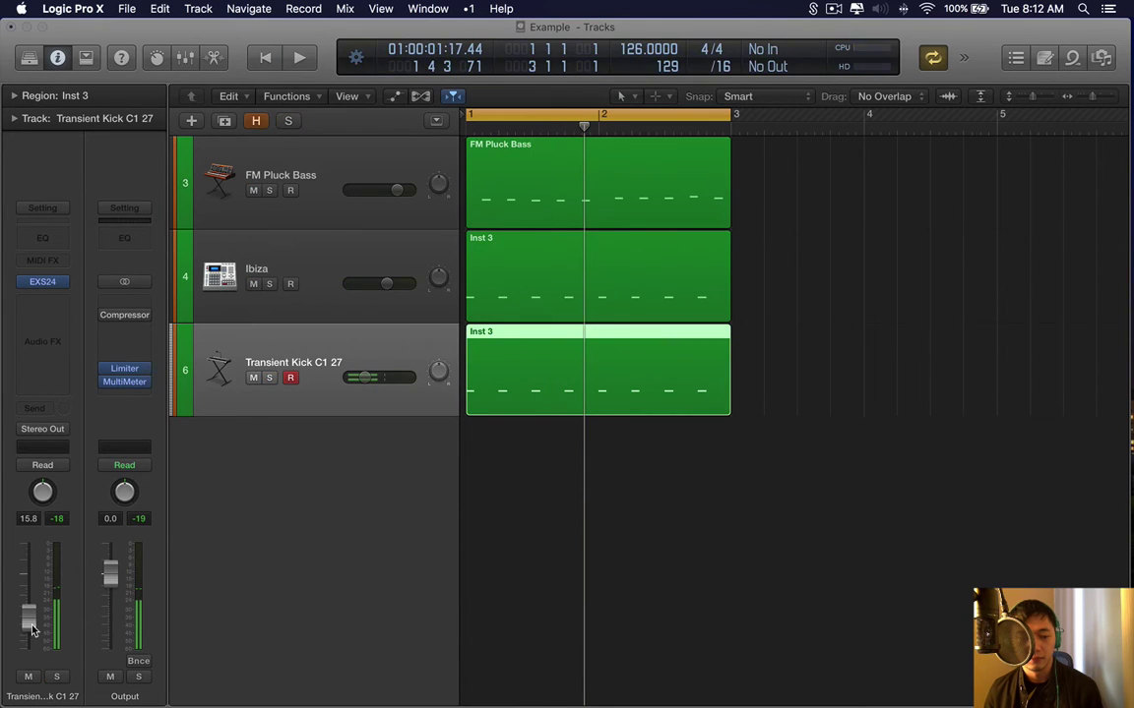
Play all three tracks together and set the Transient Kick C1 27 track's volume to about -24 dB
key("space")
left_click_drag(28, 649, 29, 627)
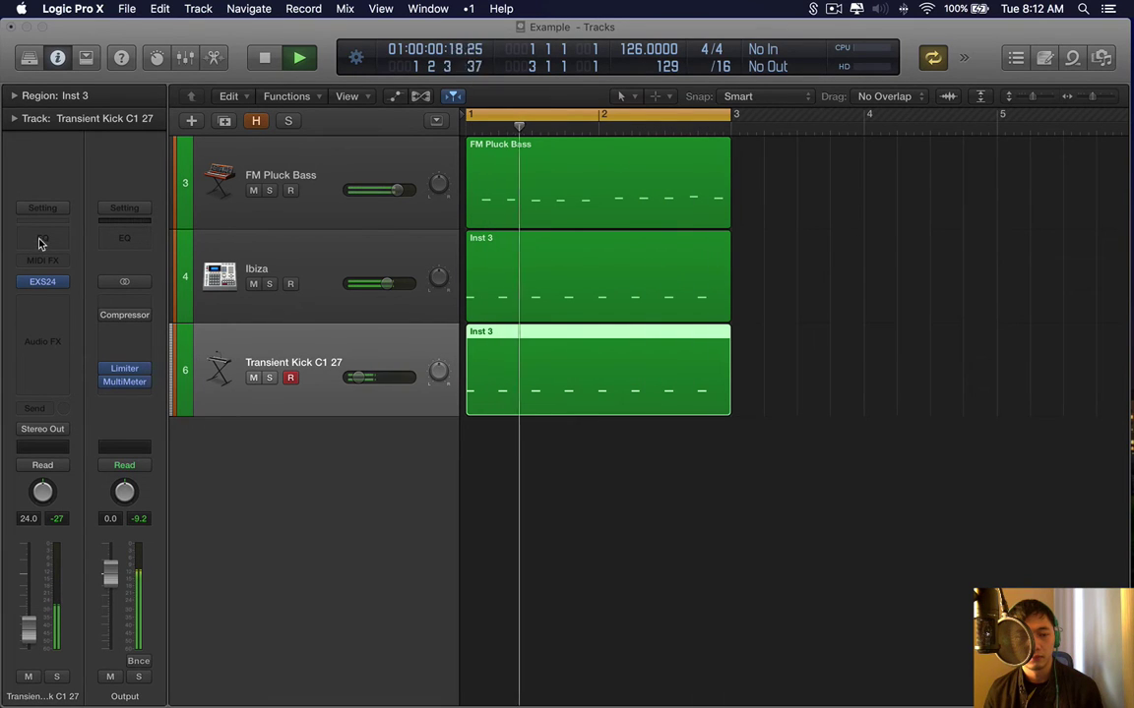
Add a Channel EQ to the Transient Kick C1 27 track with a 68 Hz low cut and a -17.5 dB low shelf at 88 Hz
key("space")
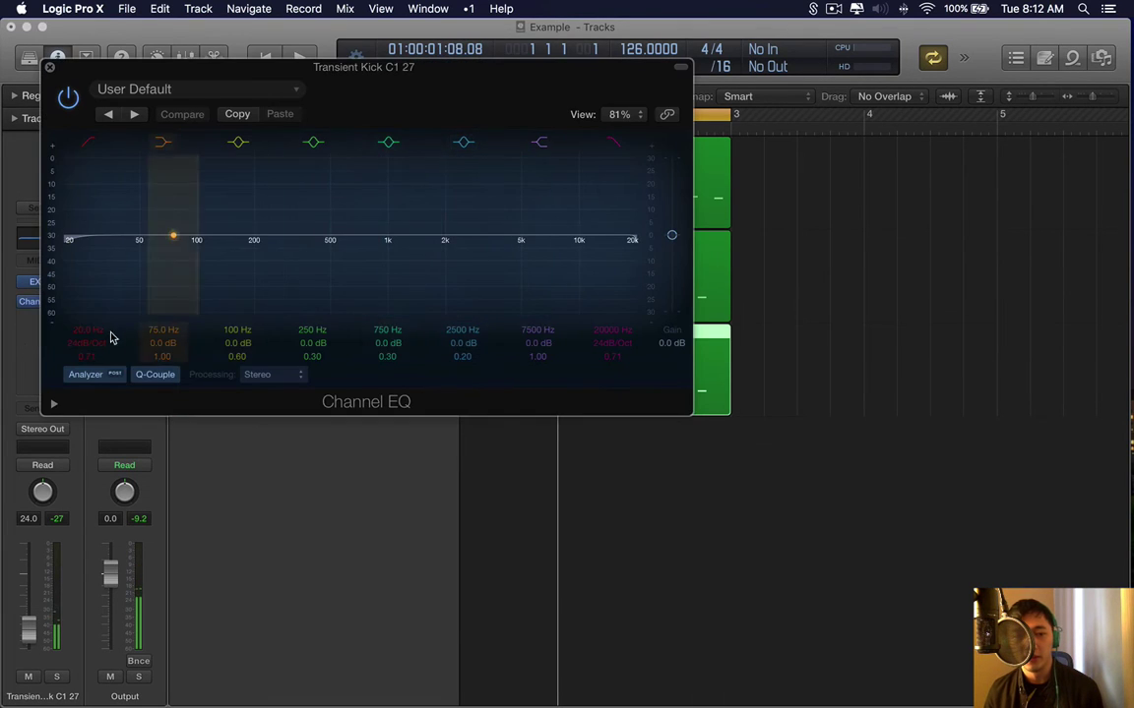
key("space")
left_click_drag(130, 300, 205, 301)
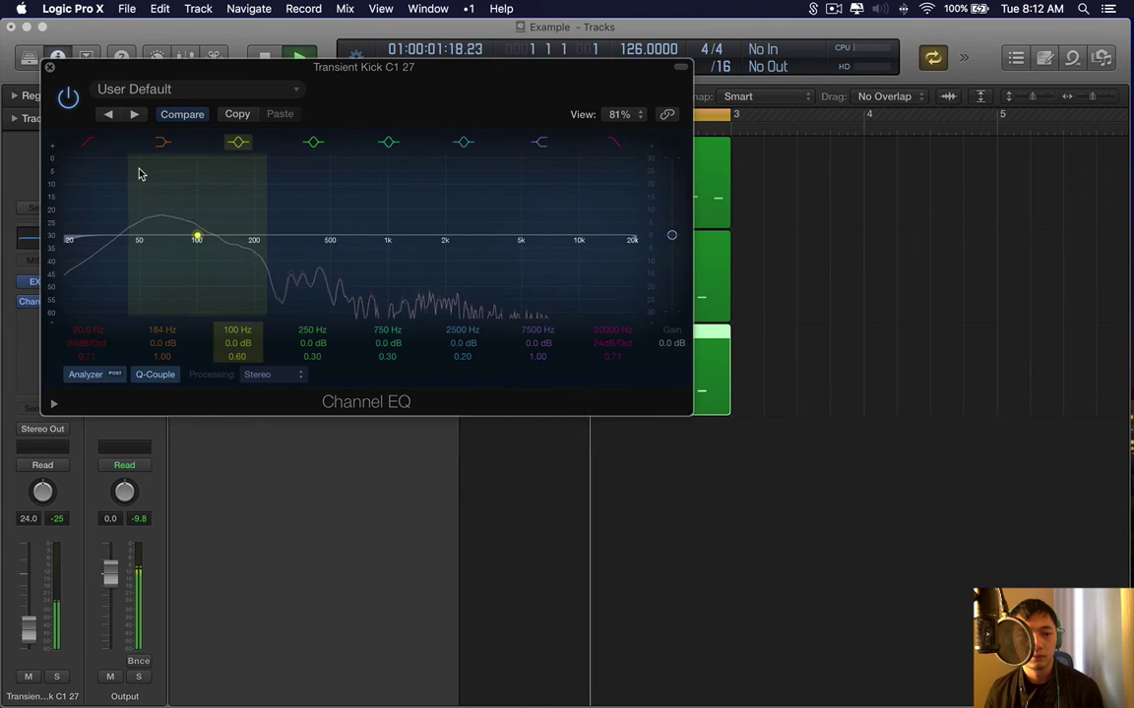
left_click_drag(248, 258, 182, 311)
left_click_drag(82, 331, 81, 331)
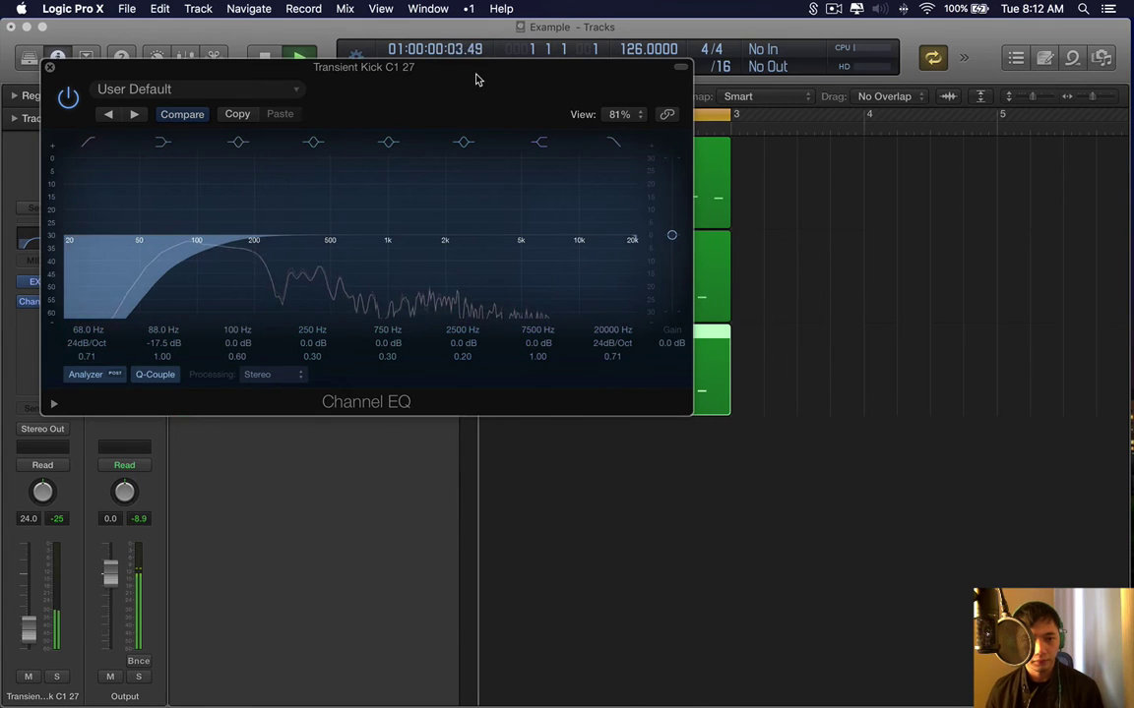
key("super+w")
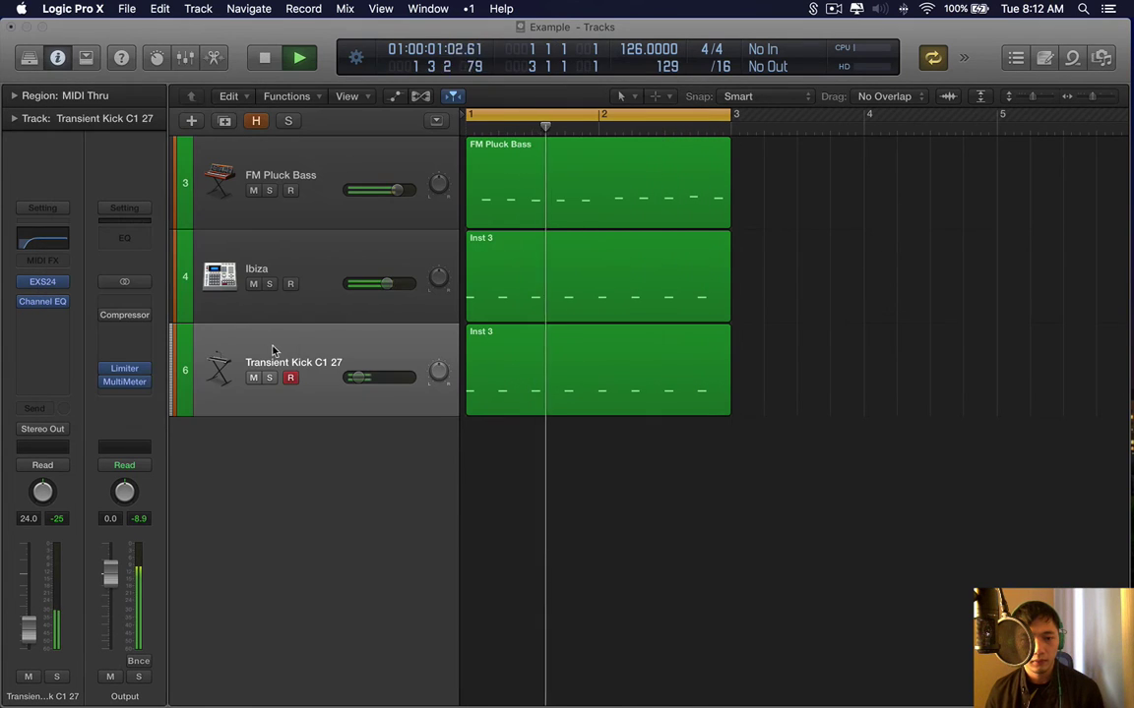
Stop playback and try to bounce the Ibiza track's Inst 3 region in place
left_click(298, 257)
key("space")
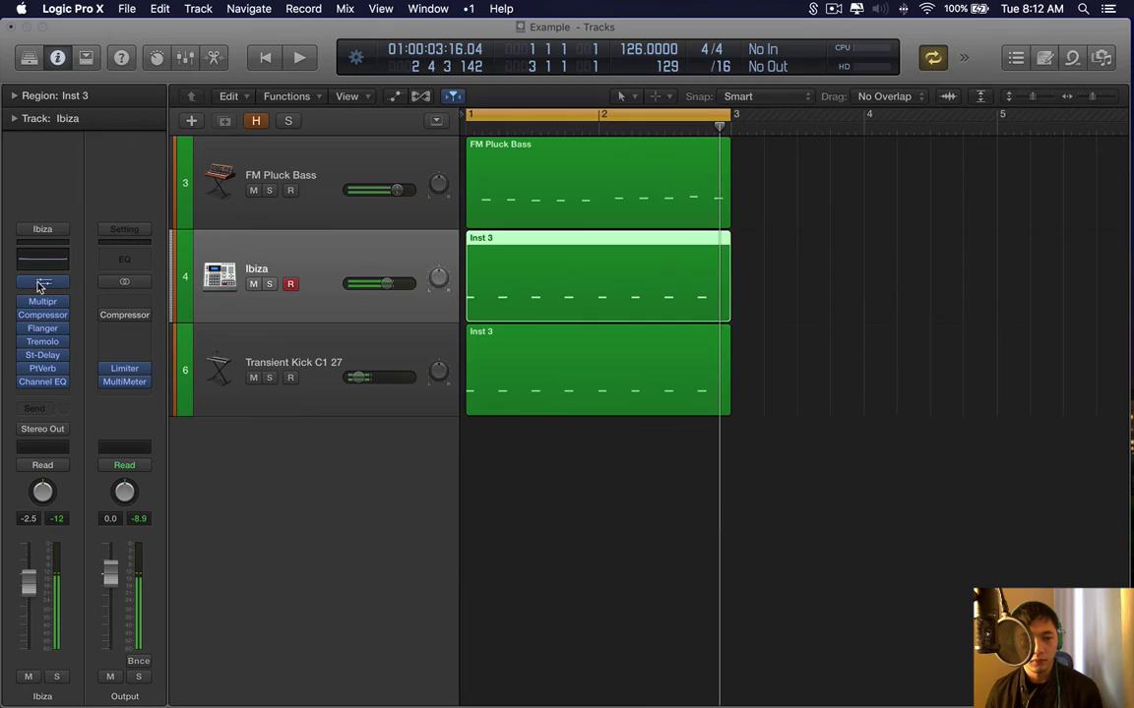
left_click(42, 282)
key("super+w")
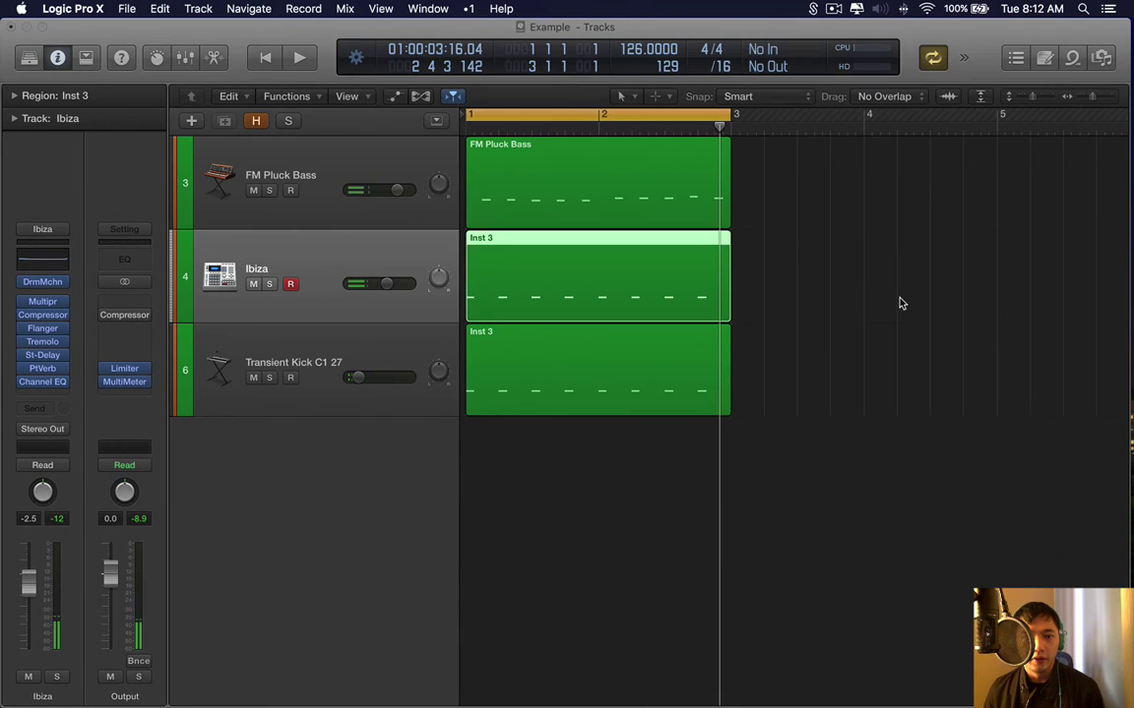
left_click(899, 303)
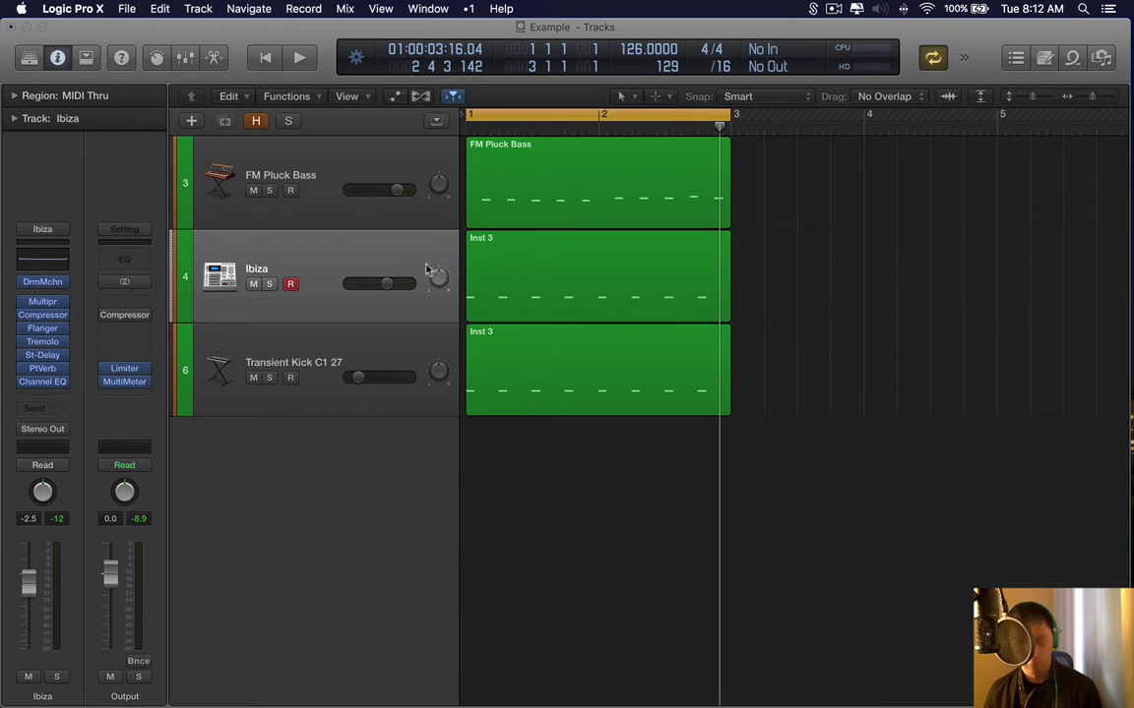
left_click(468, 254)
key("ctrl+b")
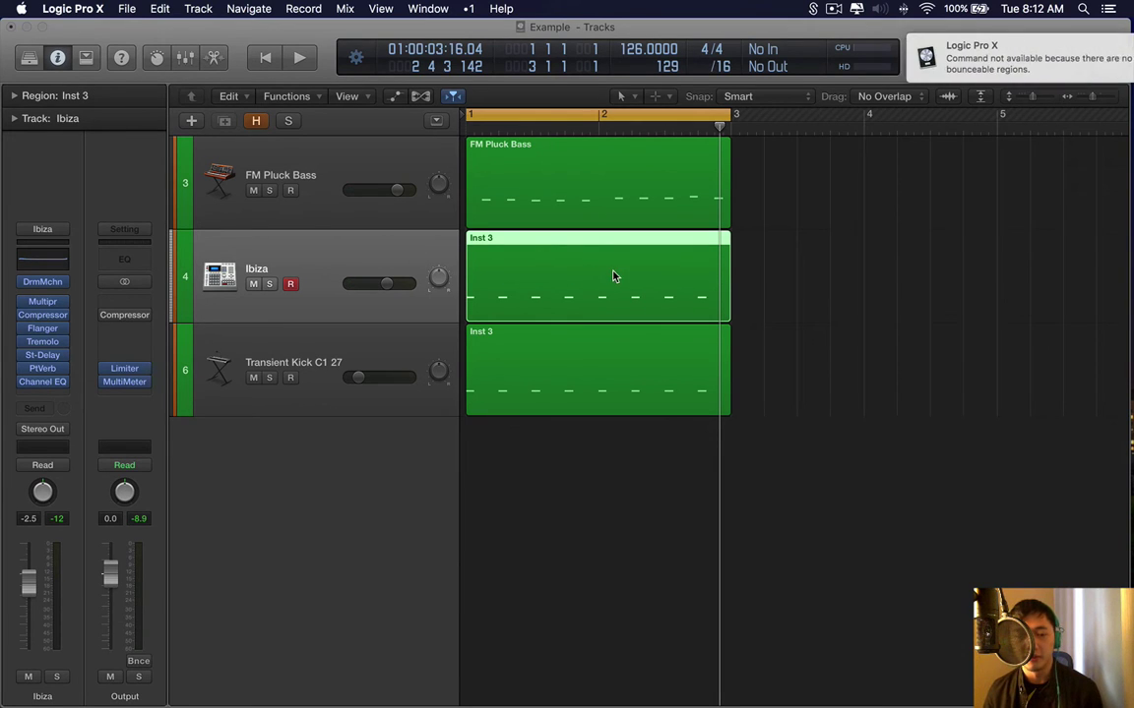
scroll(807, 222, "left", 1)
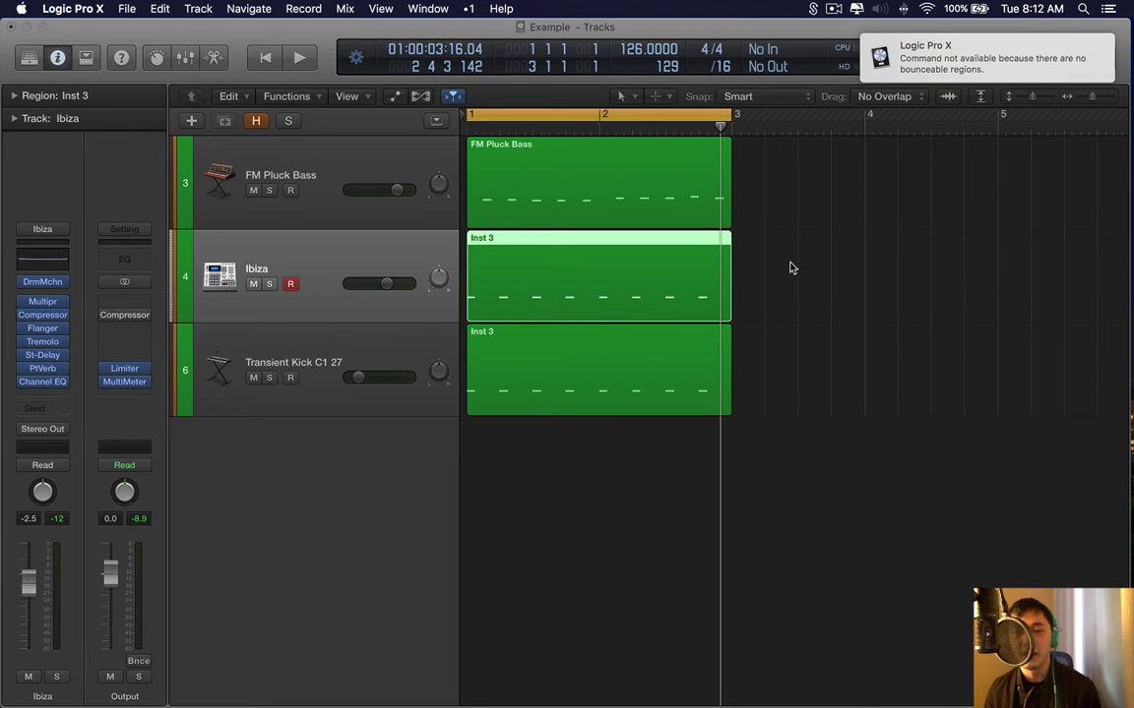
Reveal Kick 1 as its own subtrack of Ibiza through Drum Machine Designer
left_click(927, 290)
left_click(230, 271)
left_click(224, 276)
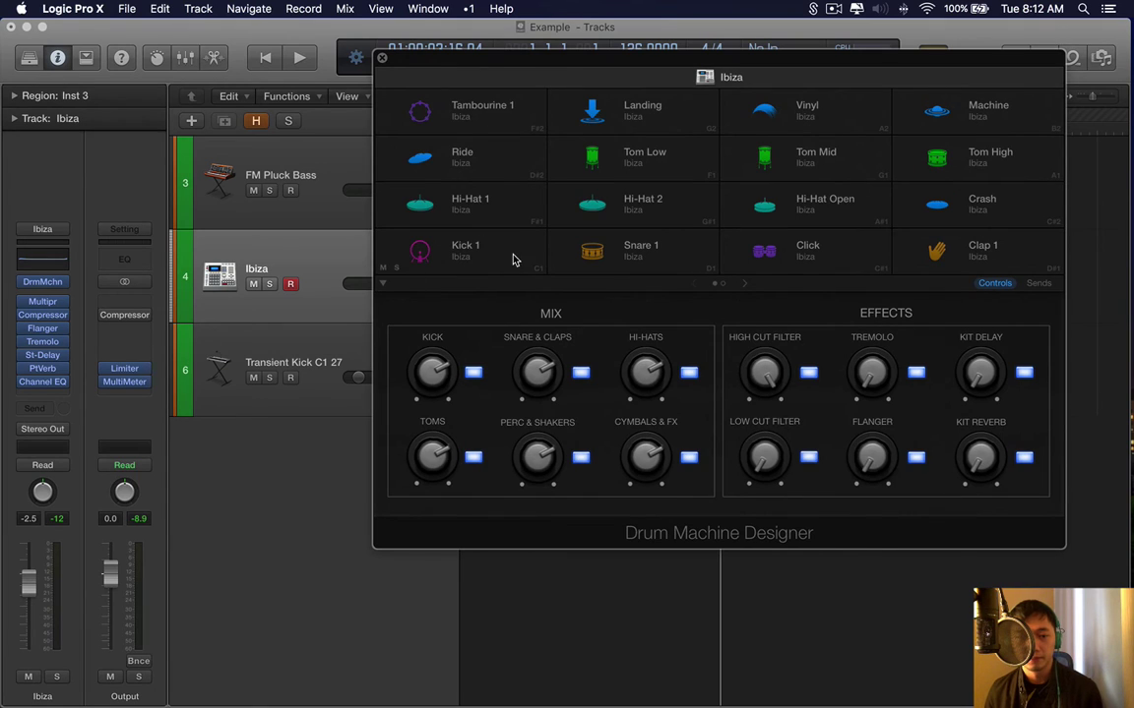
key("space")
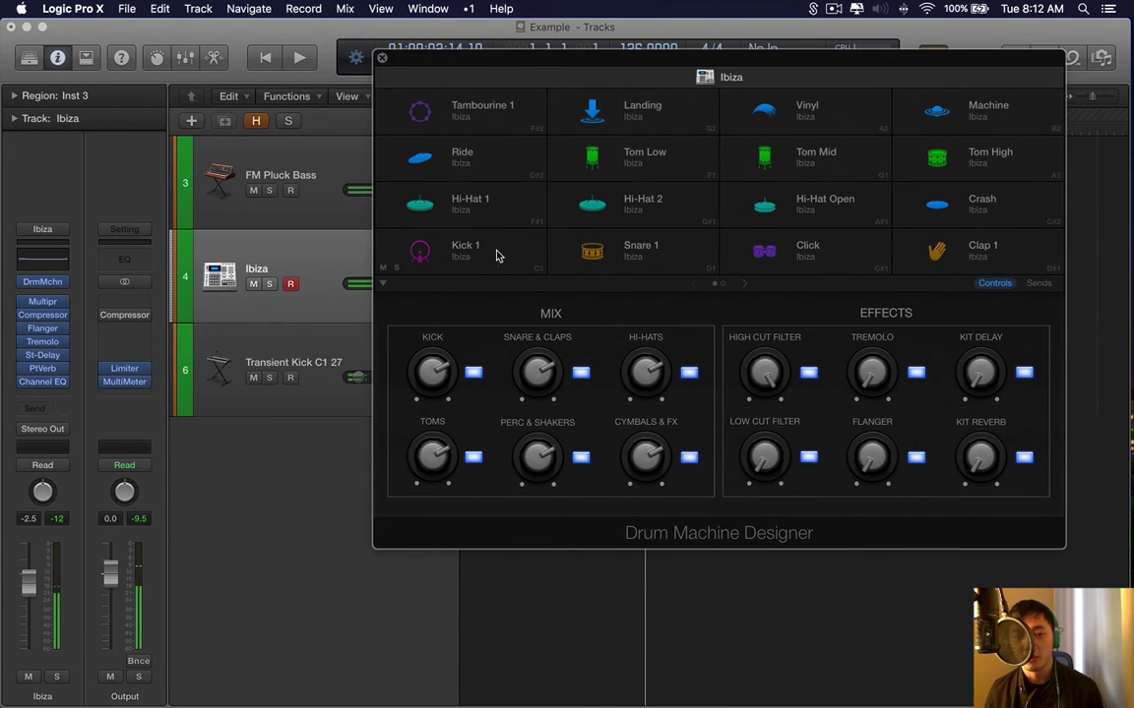
right_click(495, 256)
left_click(548, 259)
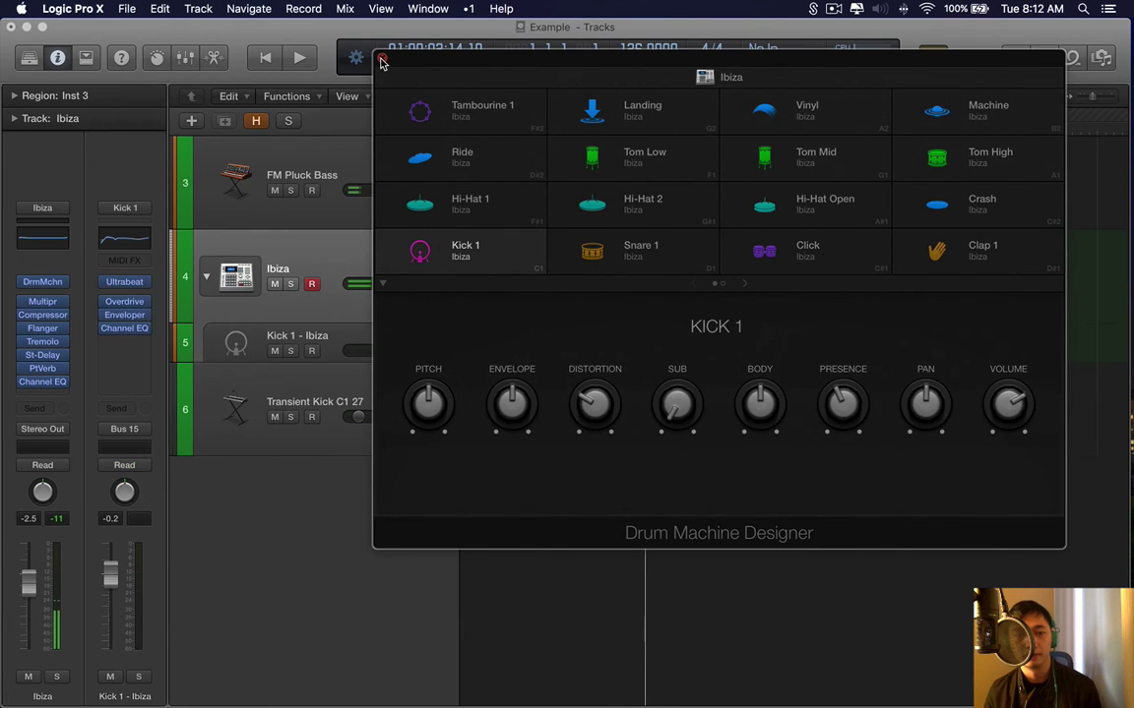
left_click(382, 57)
Move the Inst 3 region from the Ibiza track onto the Kick 1 - Ibiza subtrack
left_click_drag(572, 284, 564, 335)
left_click(342, 336)
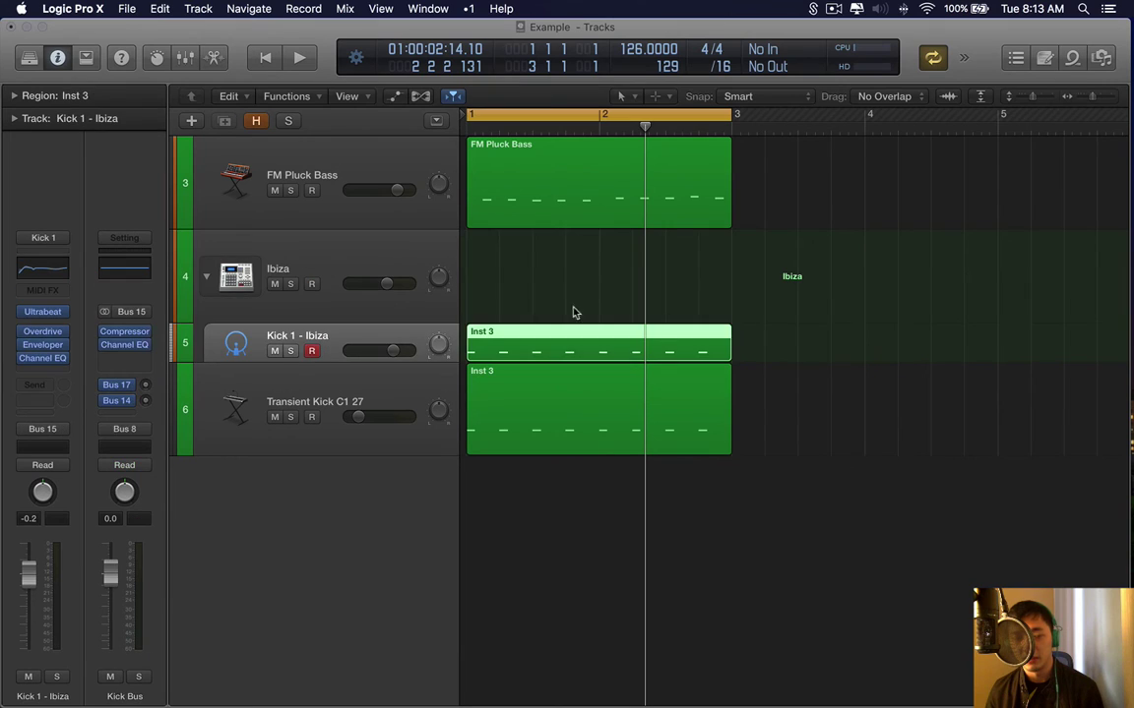
left_click(741, 297)
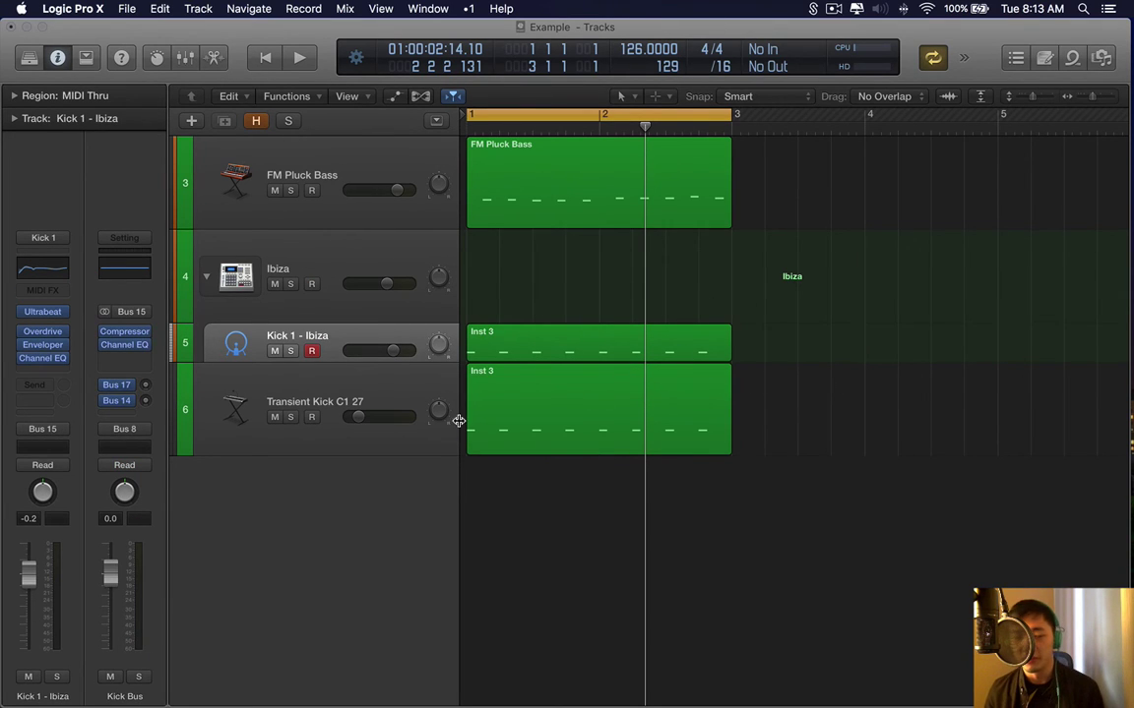
Bounce the Kick 1 - Ibiza and Transient Kick C1 27 regions in place together to a new track named Kick, muting the sources
left_click_drag(738, 280, 522, 410)
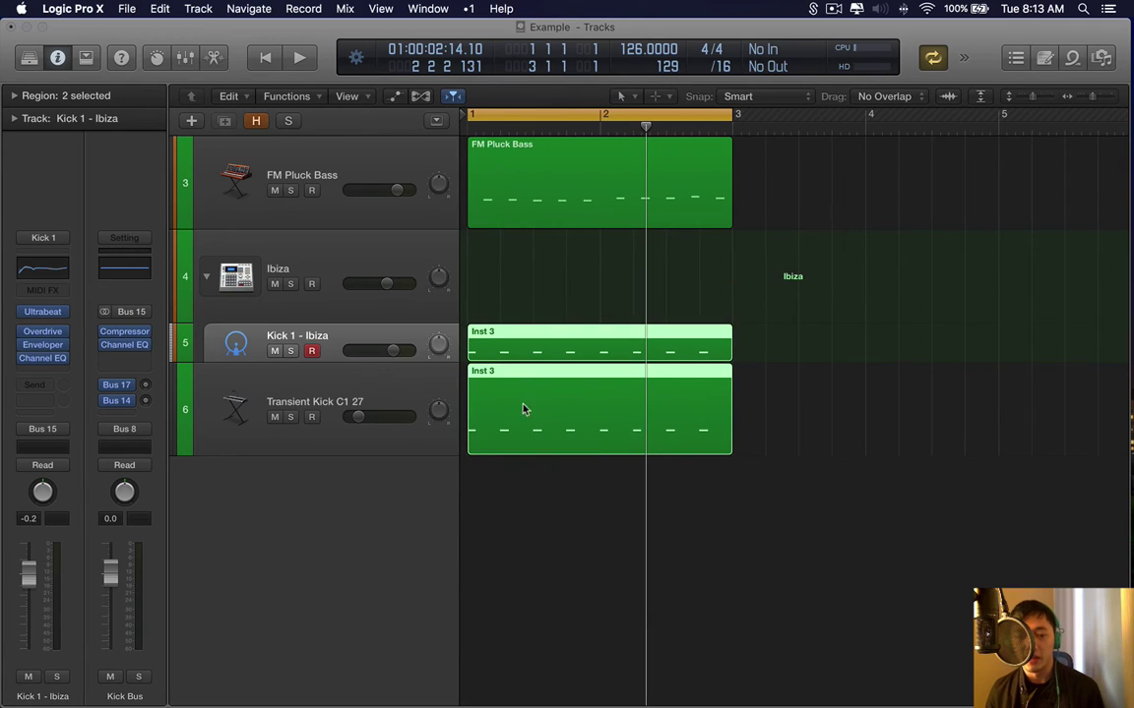
key("ctrl+b")
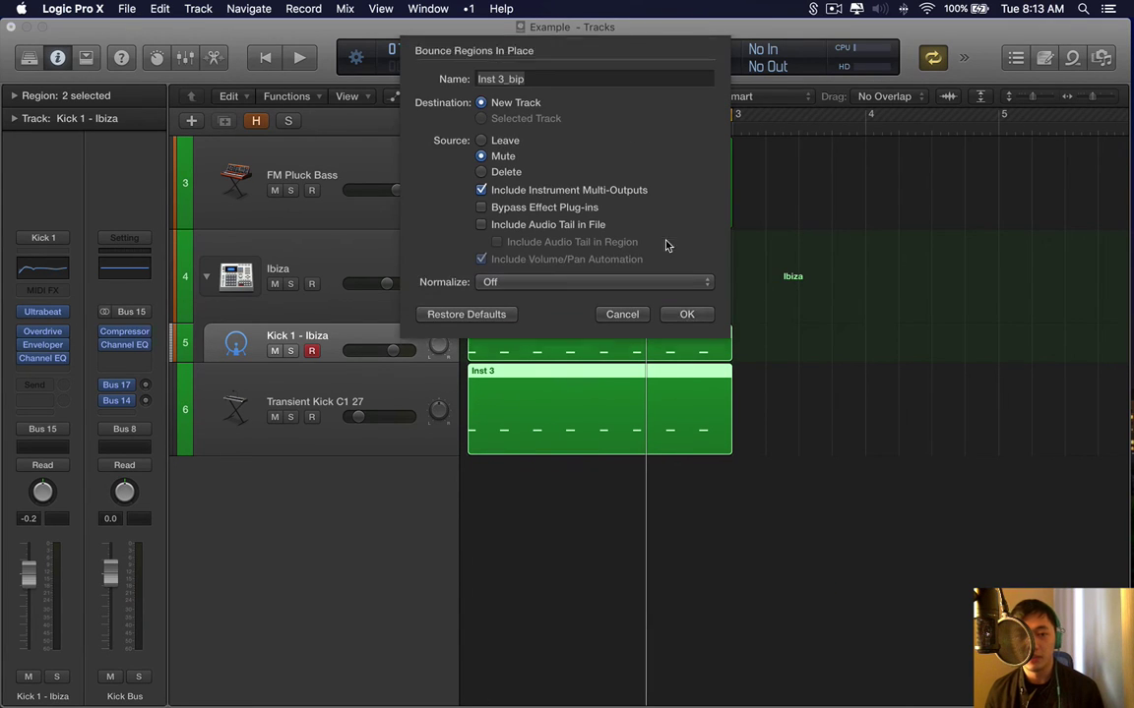
type("Kick")
key("Return")
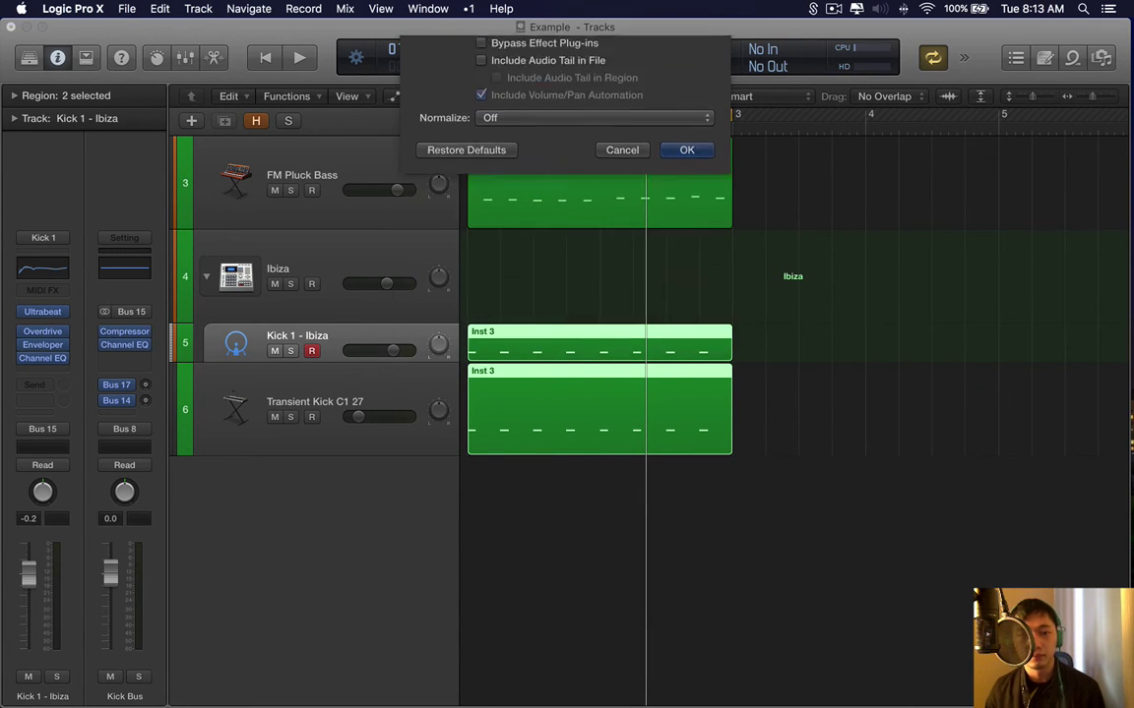
During playback, add a Channel EQ to the Kick track with a 39 Hz, 48 dB/Oct low cut and a -5.5 dB bell at 75 Hz
left_click_drag(427, 382, 521, 513)
key("space")
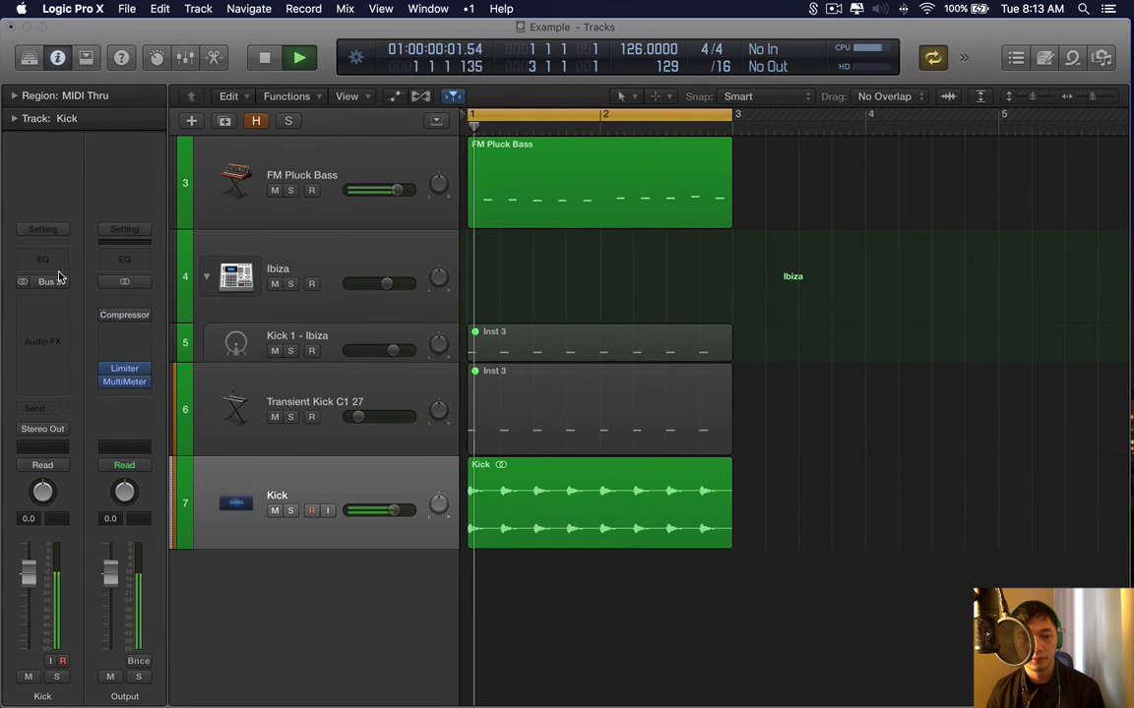
left_click(54, 264)
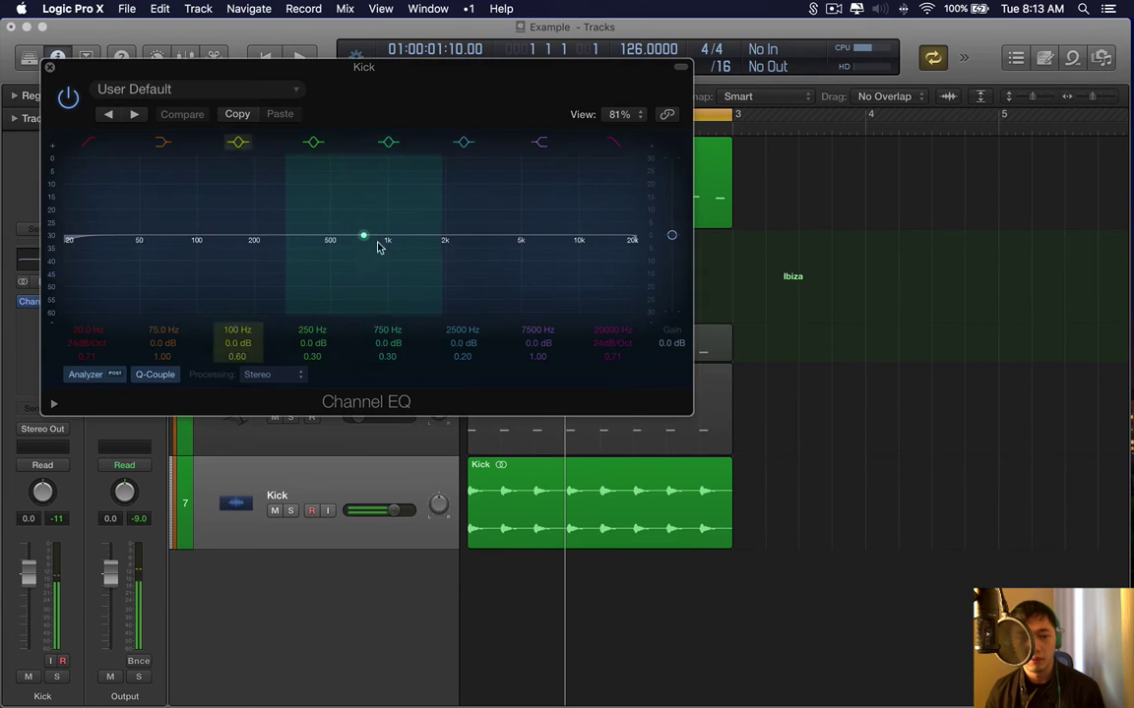
left_click_drag(182, 256, 178, 277)
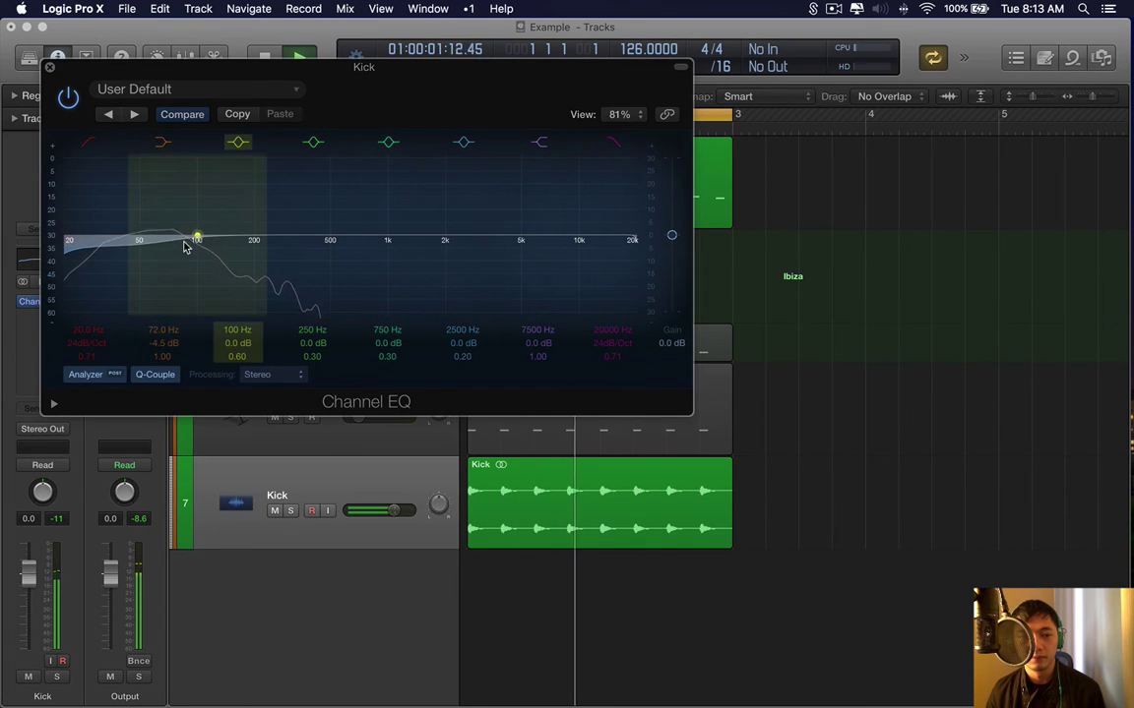
left_click(163, 143)
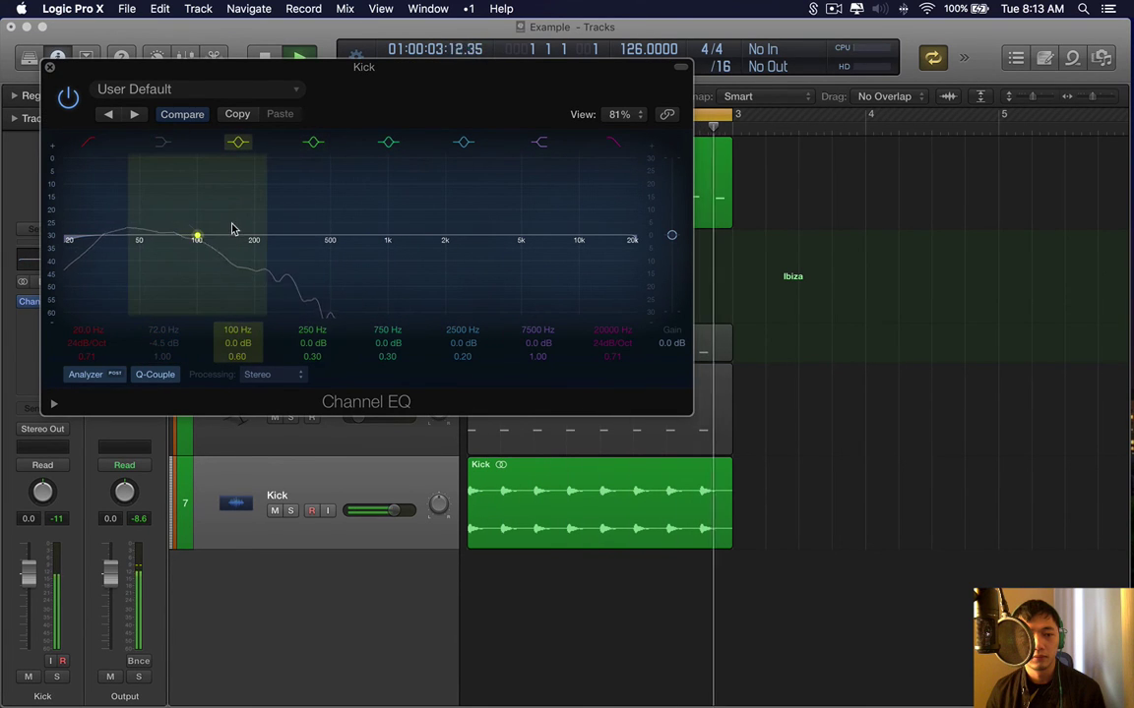
left_click_drag(233, 228, 205, 250)
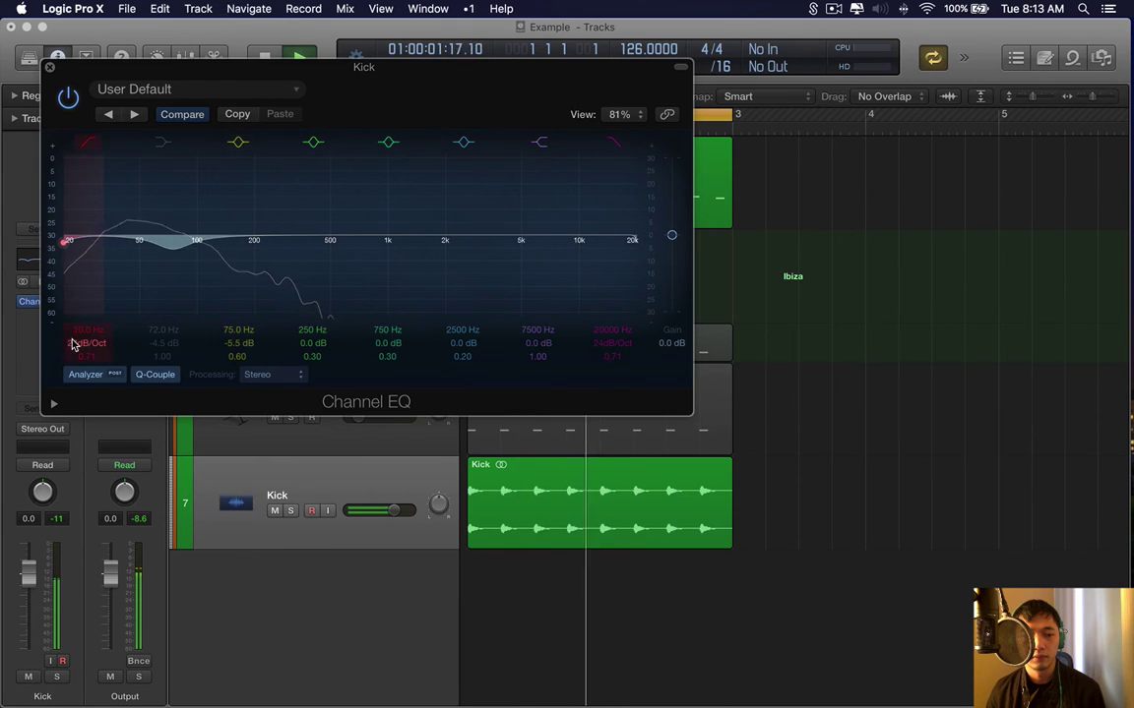
left_click_drag(73, 345, 65, 333)
left_click_drag(65, 242, 112, 242)
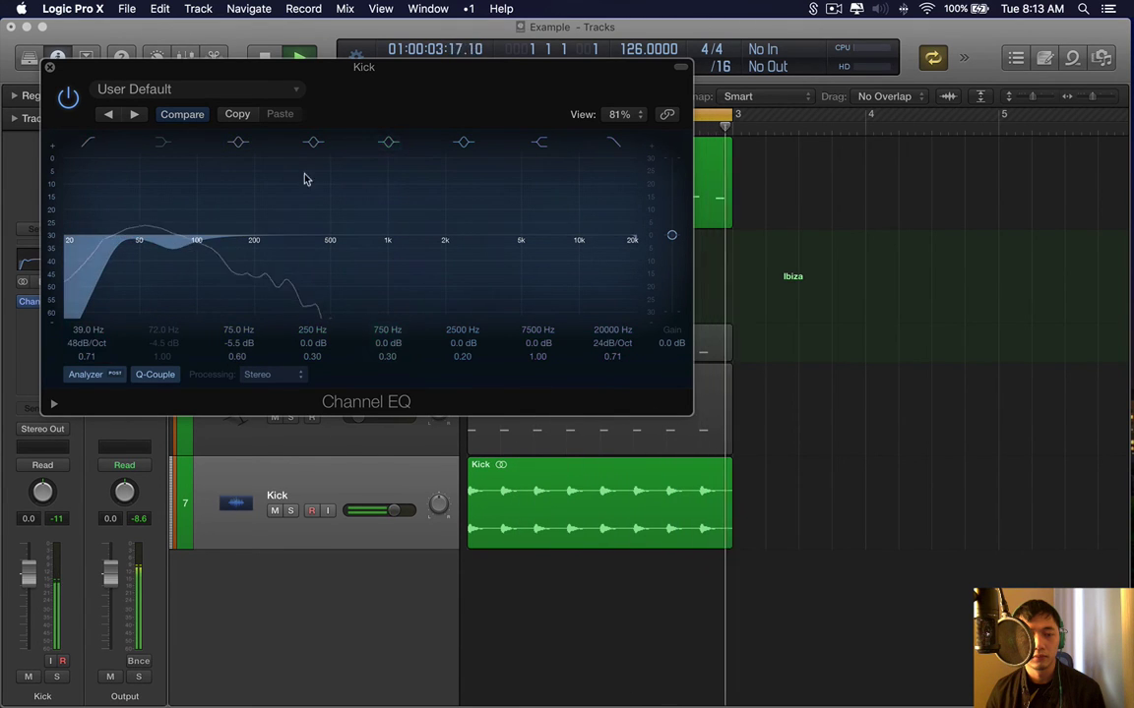
key("super+w")
Insert a stereo Compressor on the Kick track and choose the Vintage FET model after trying Classic VCA
left_click(43, 318)
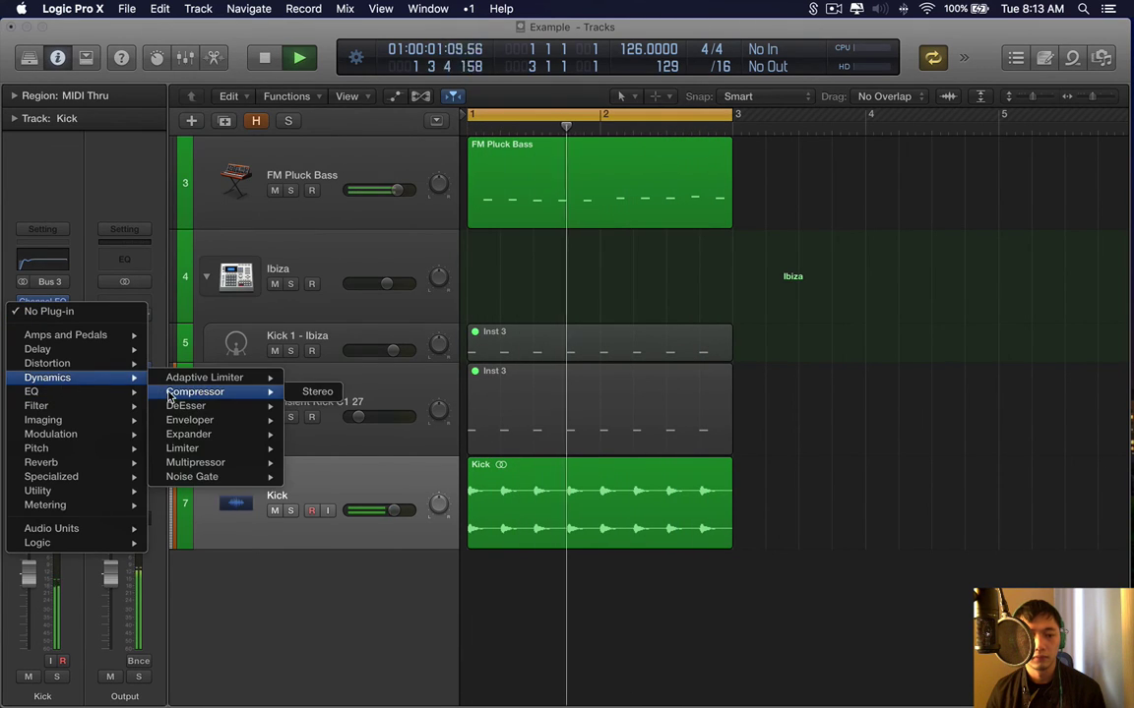
left_click(315, 392)
left_click_drag(381, 88, 646, 95)
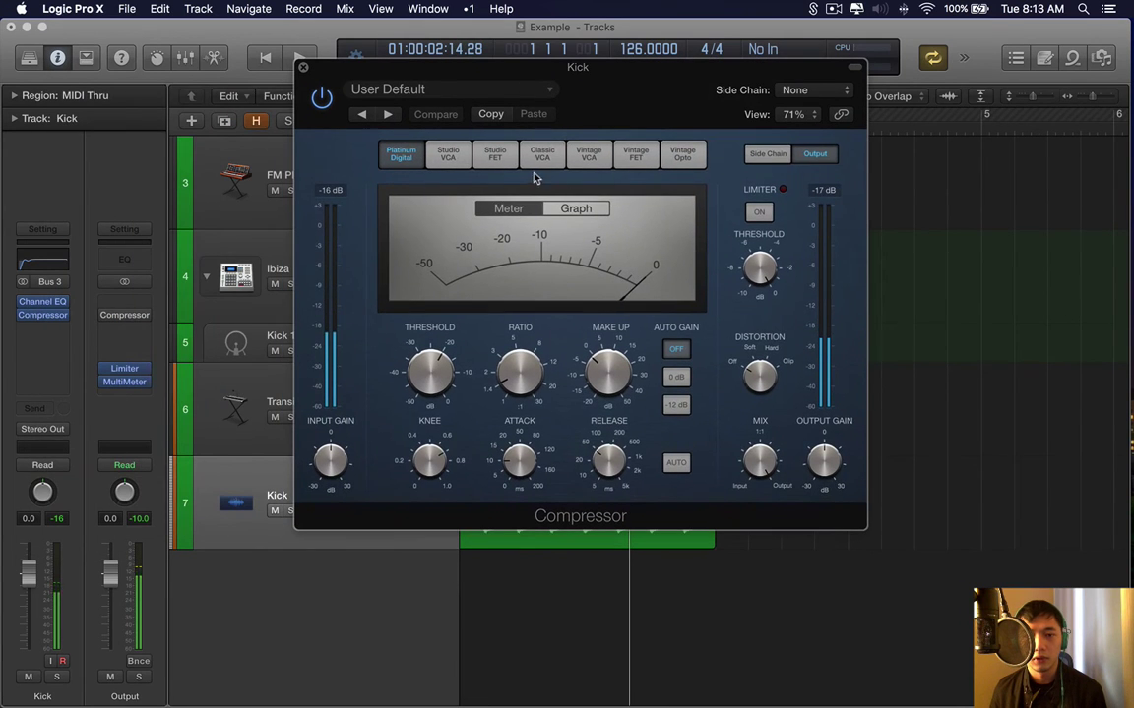
left_click(542, 154)
key("space")
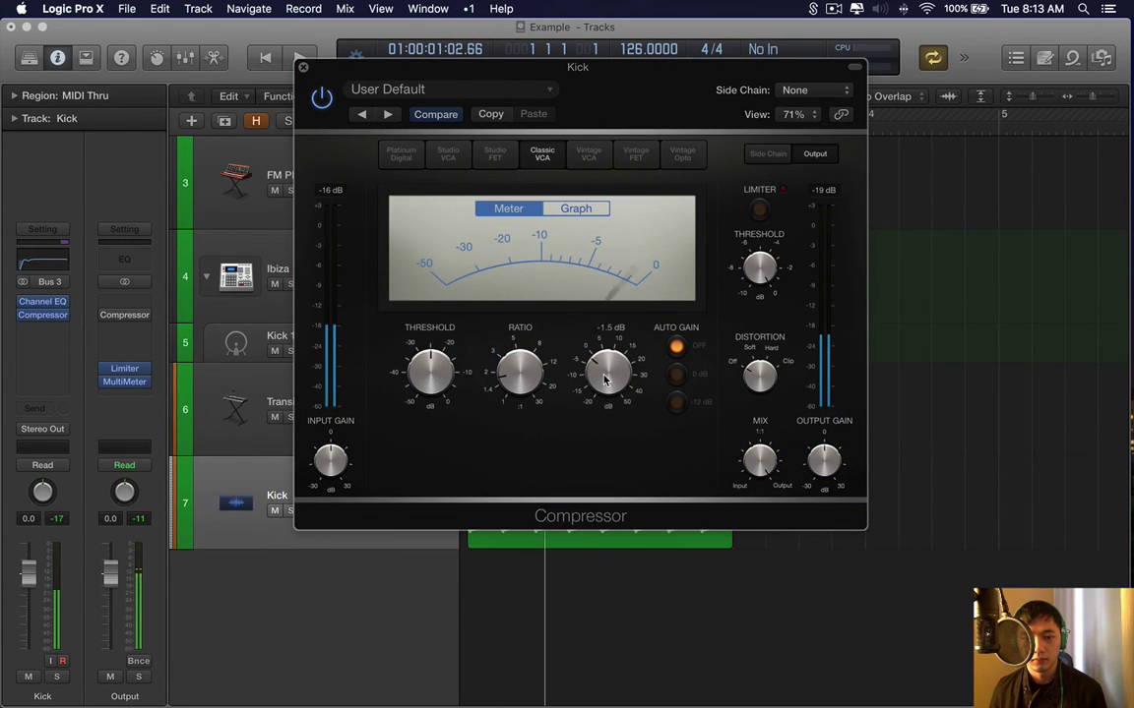
left_click(635, 154)
key("space")
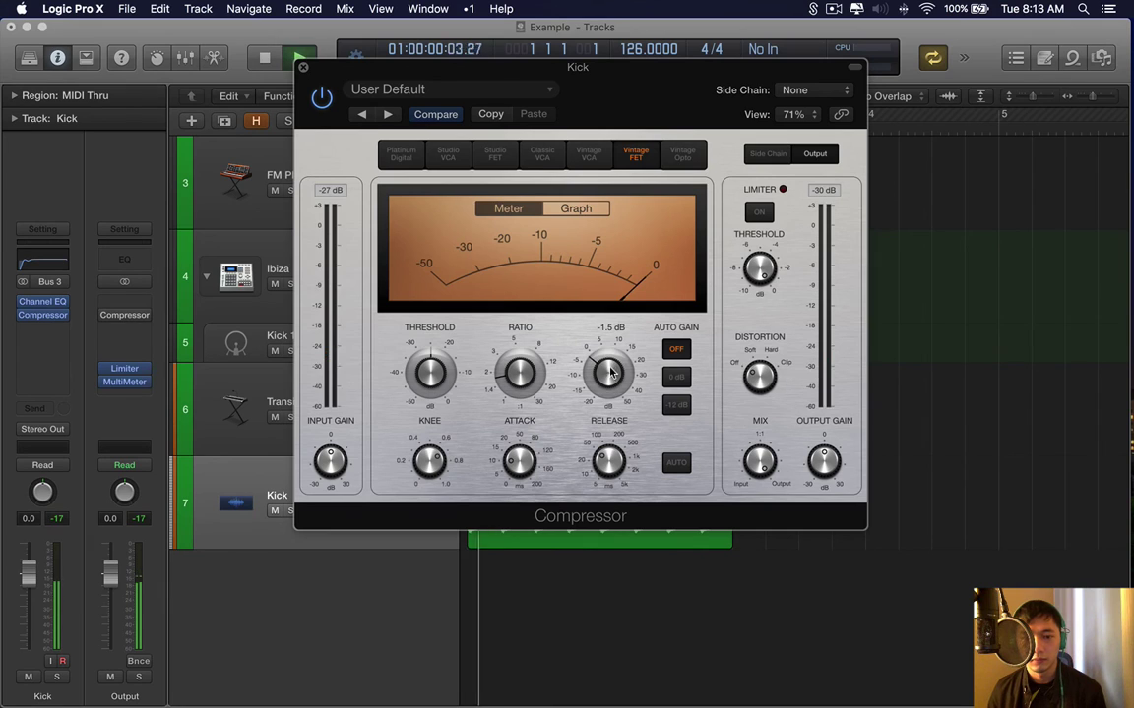
Set the Compressor's threshold to -22.5 dB and release to 36 ms, raise the make-up gain, lower the ratio and add slight distortion
left_click_drag(607, 372, 610, 349)
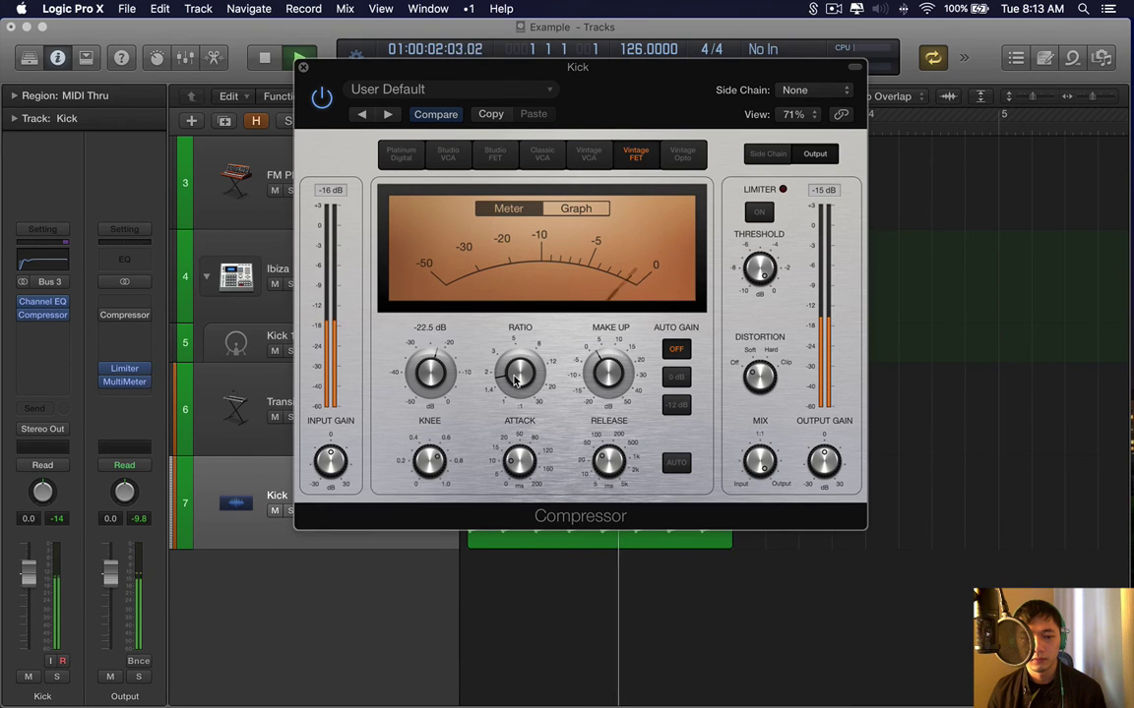
left_click_drag(758, 381, 758, 372)
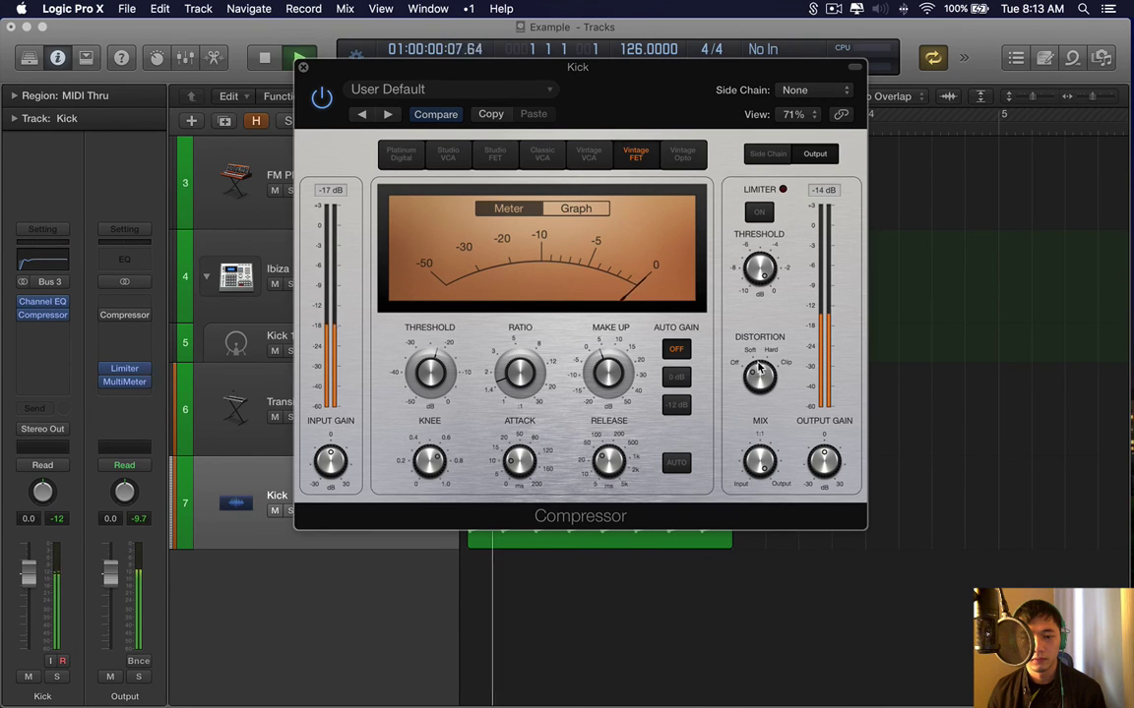
mouse_move(611, 460)
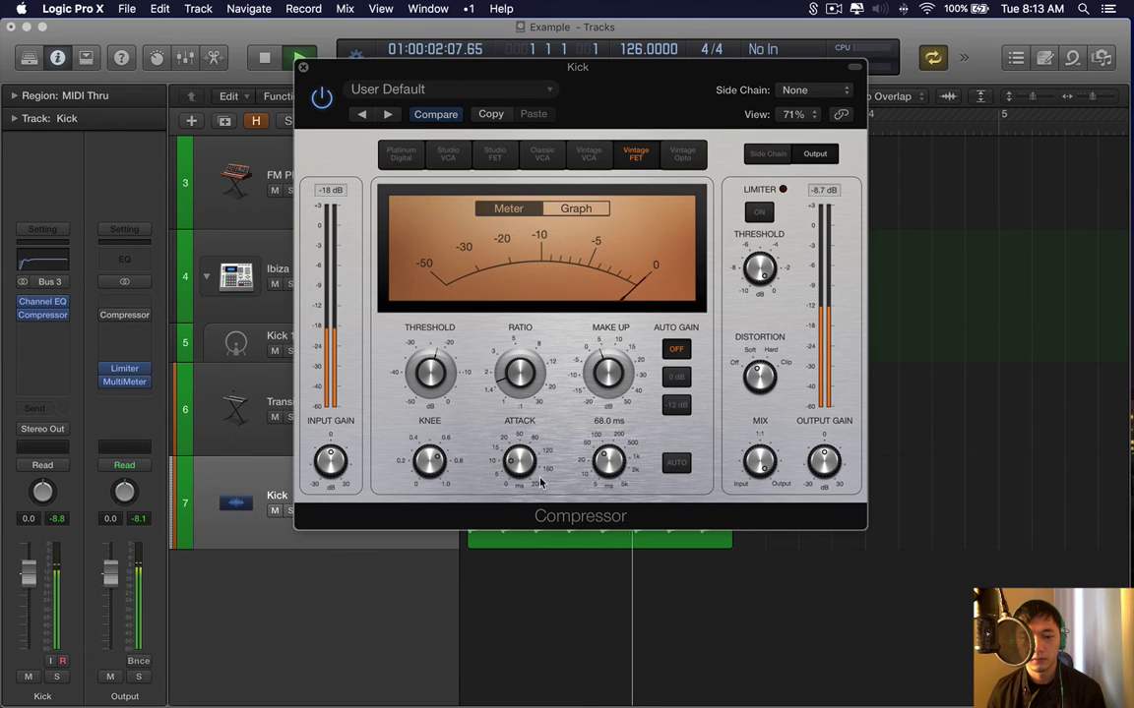
left_click_drag(610, 461, 603, 477)
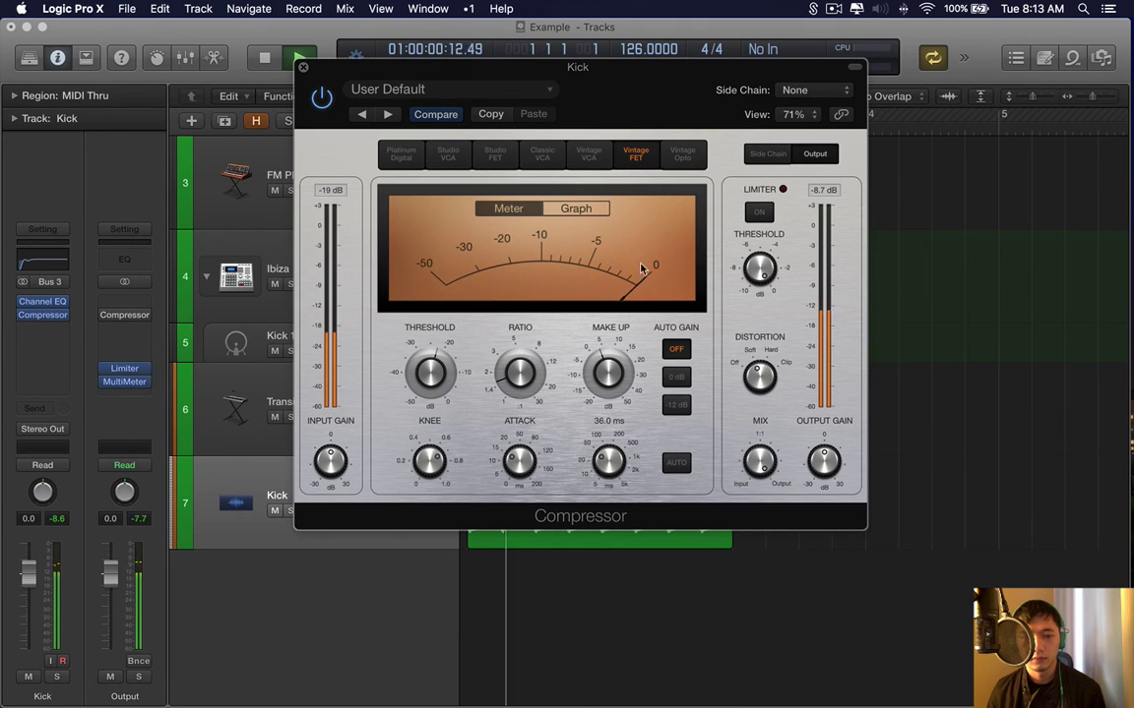
key("super+w")
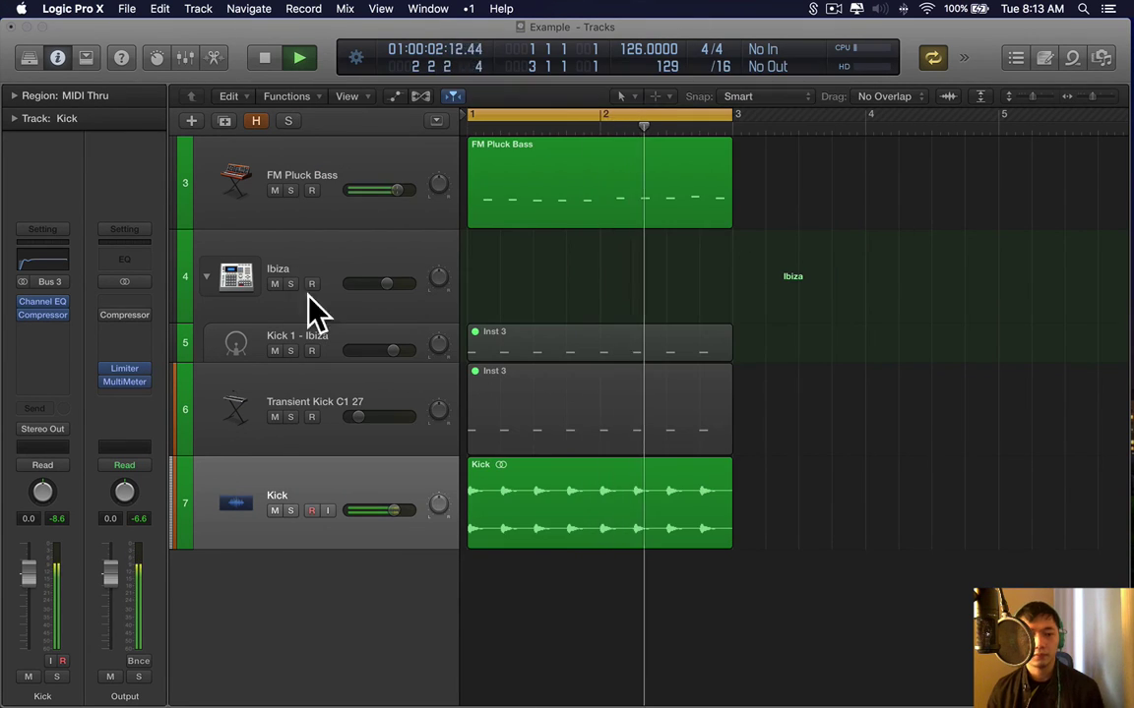
Stop playback and select the FM Pluck Bass track
key("space")
left_click(284, 166)
left_click(821, 400)
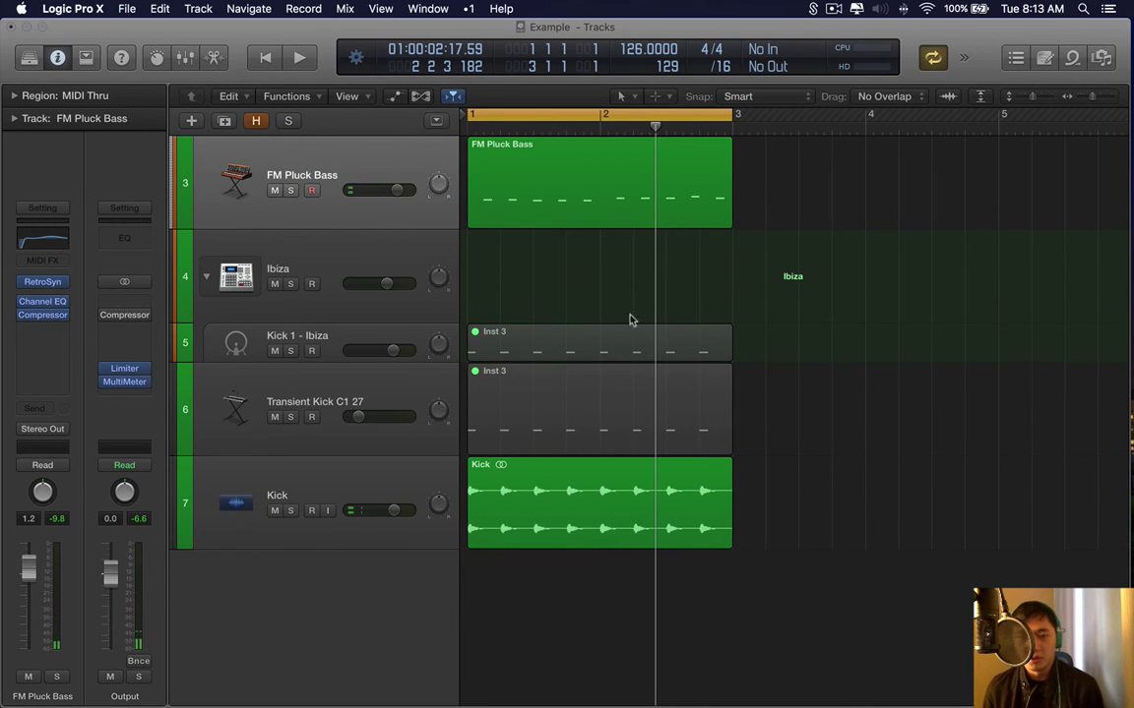
scroll(630, 318, "right", 1)
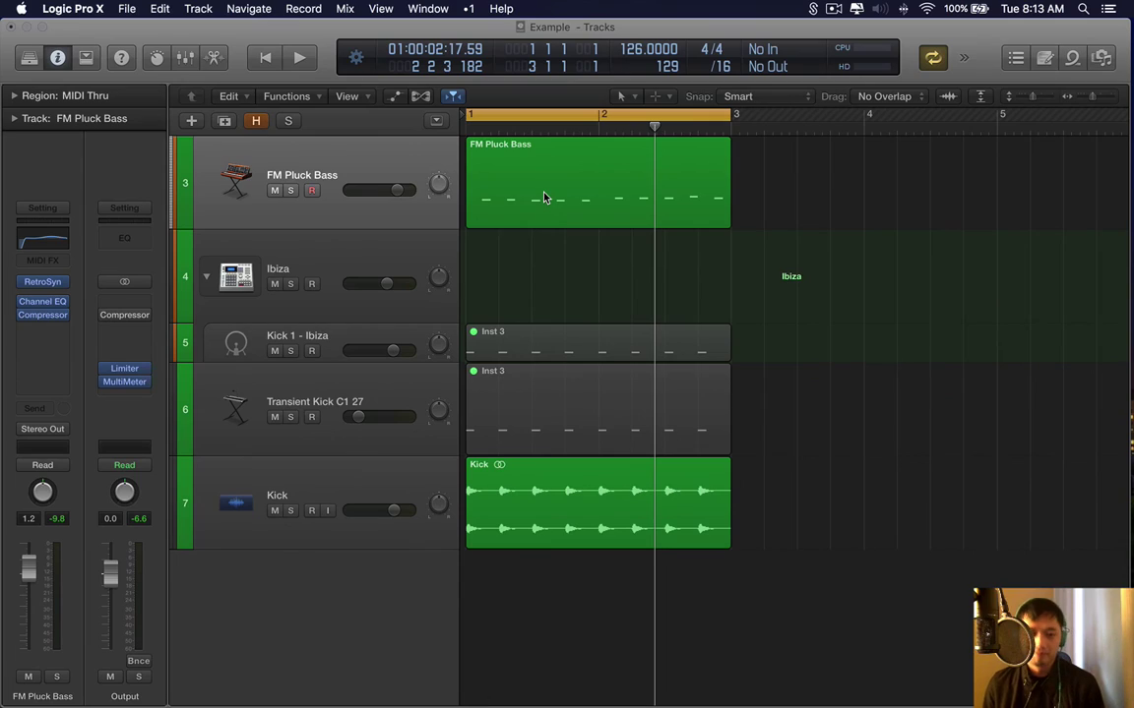